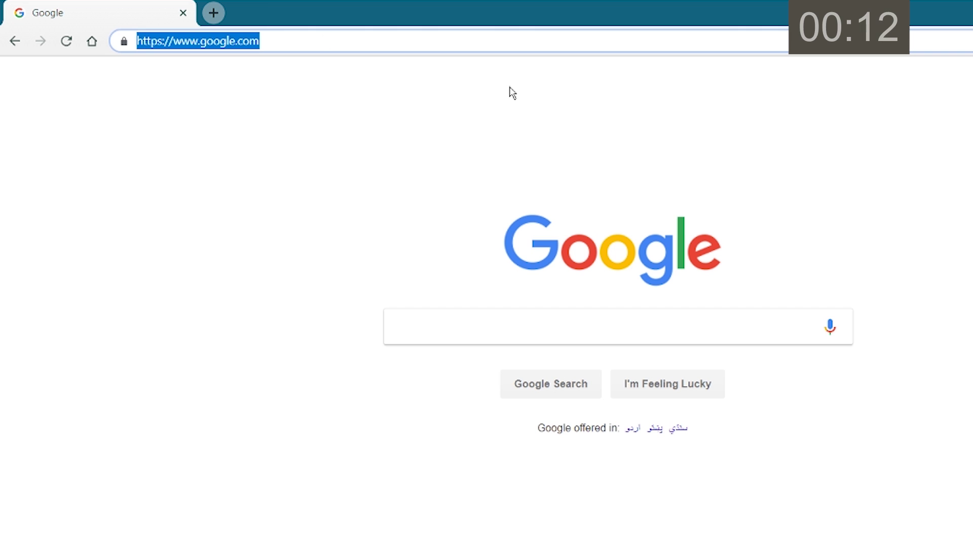
text(www.can)
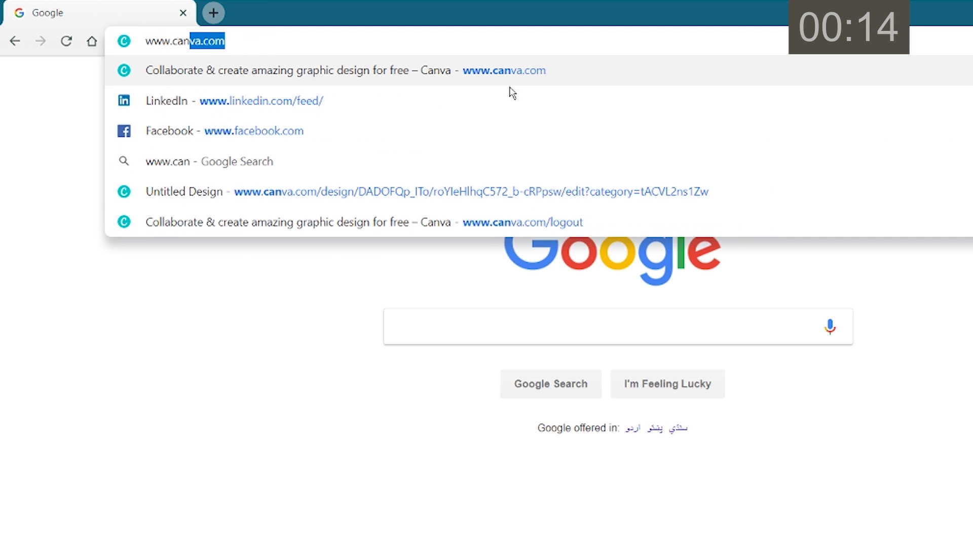
text(va.com)
key(Return)
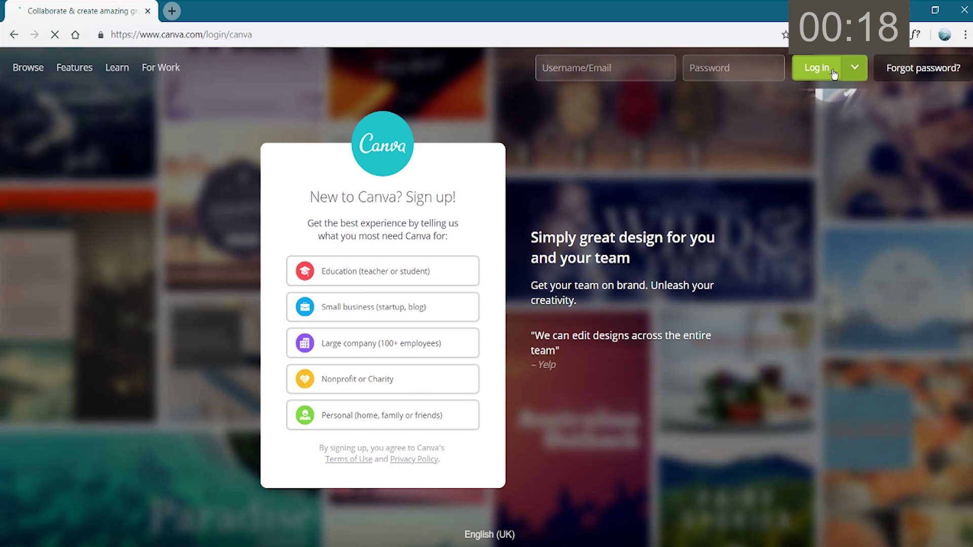
click(818, 68)
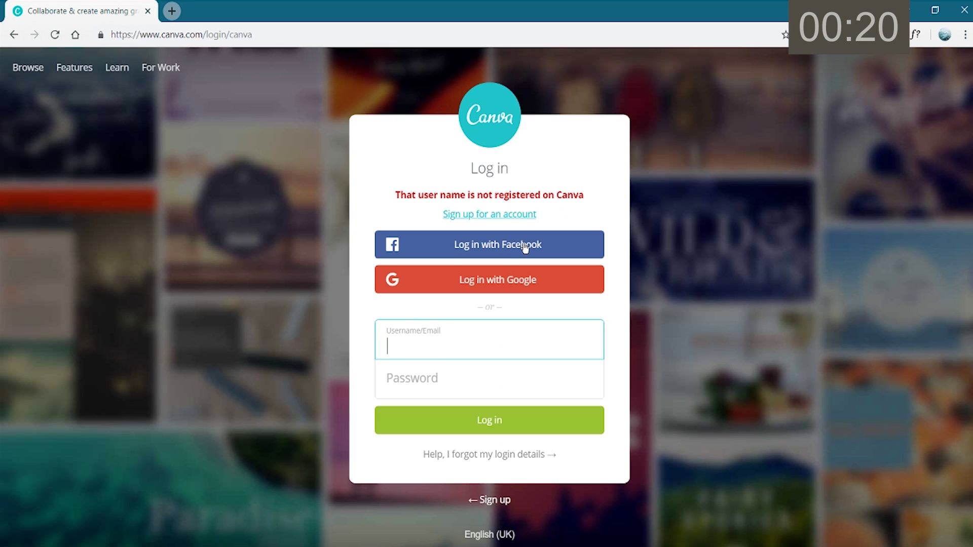
click(524, 248)
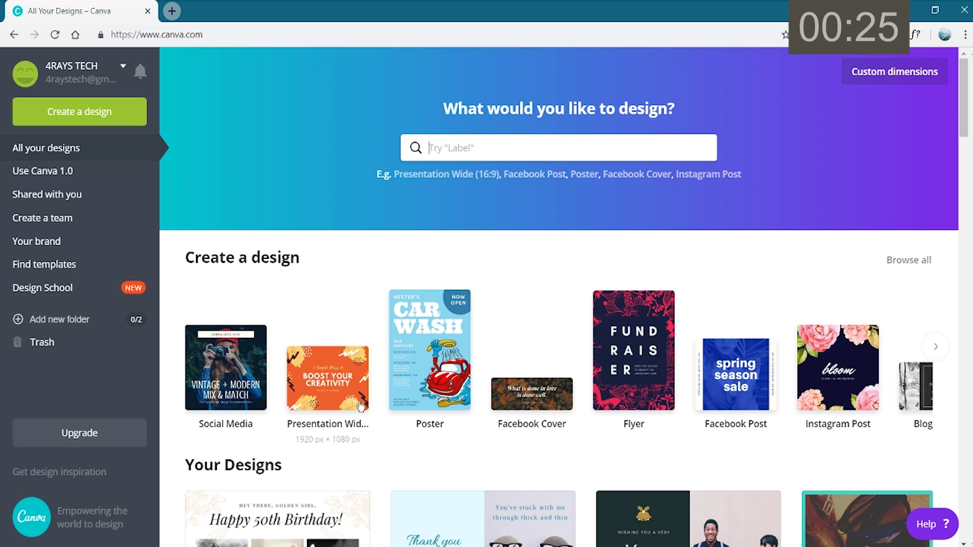
Step: Start a new card from the Happy Anniversary template in the Anniversary Card category
click(936, 347)
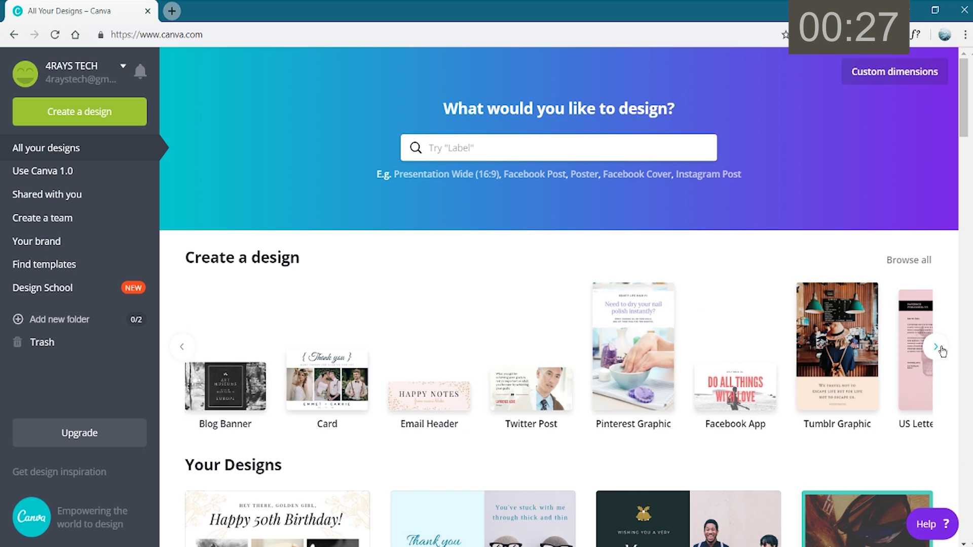
click(348, 410)
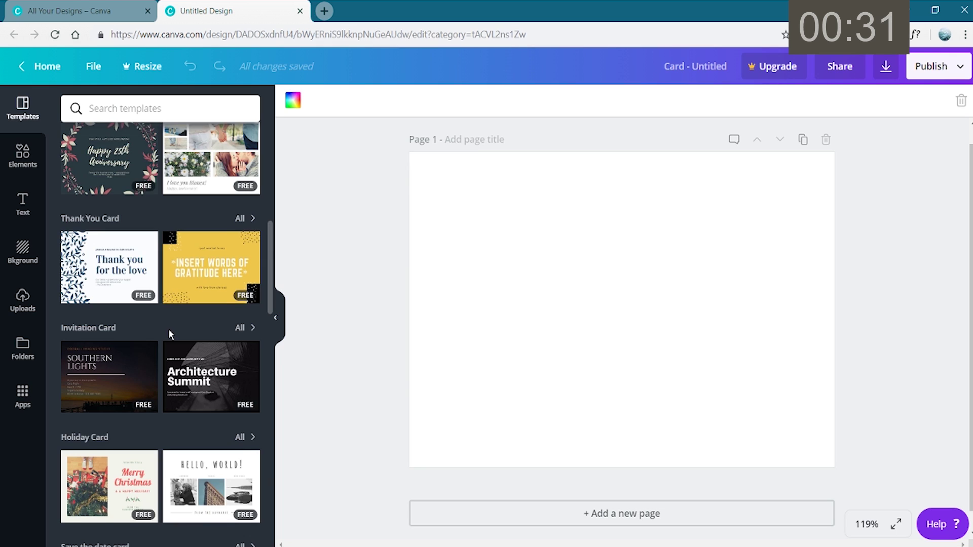
scroll(168, 329, down, 5)
scroll(168, 329, down, 3)
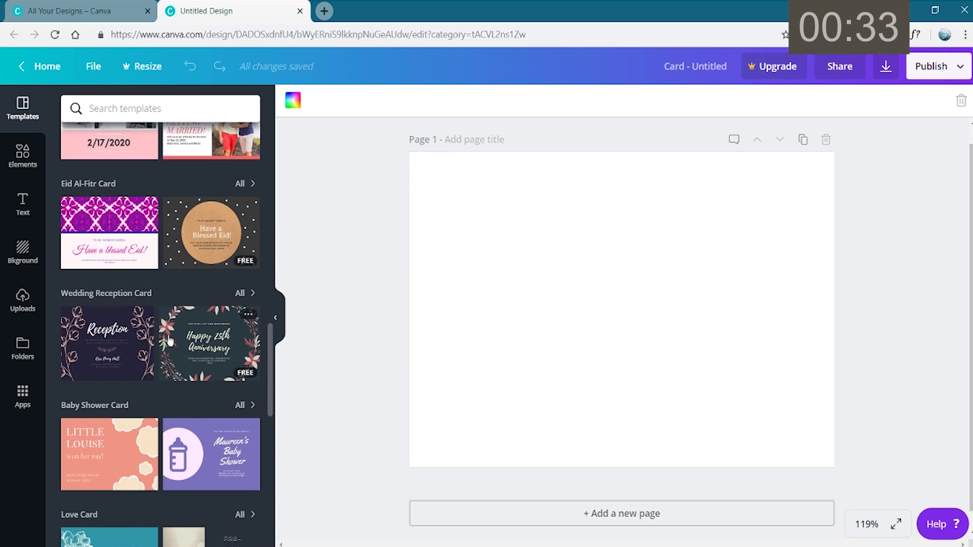
scroll(168, 334, down, 2)
scroll(169, 340, down, 5)
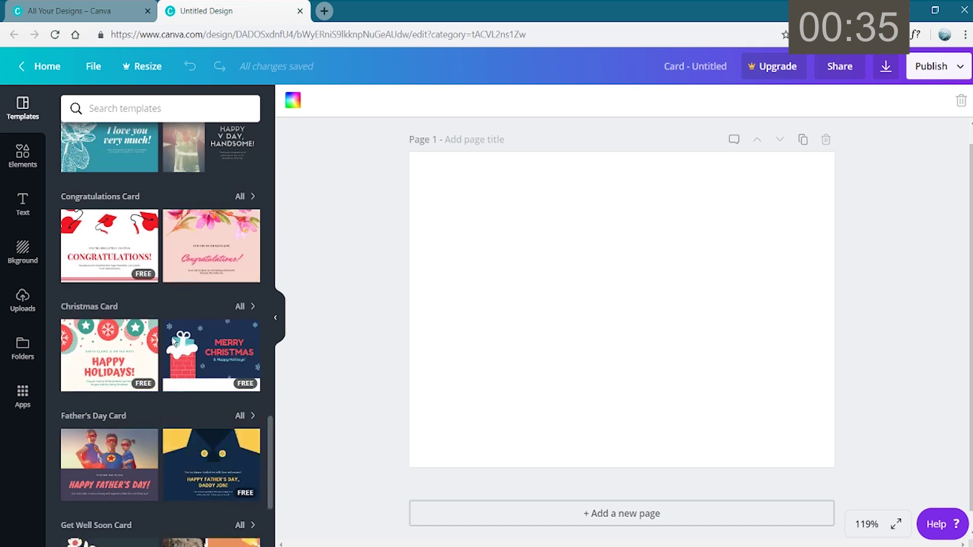
scroll(172, 340, down, 2)
scroll(171, 340, up, 3)
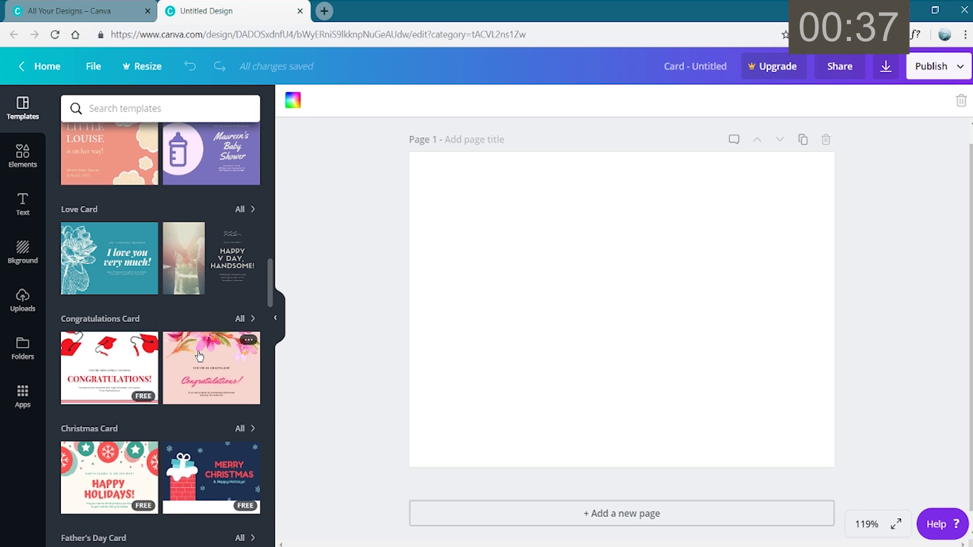
scroll(197, 357, up, 5)
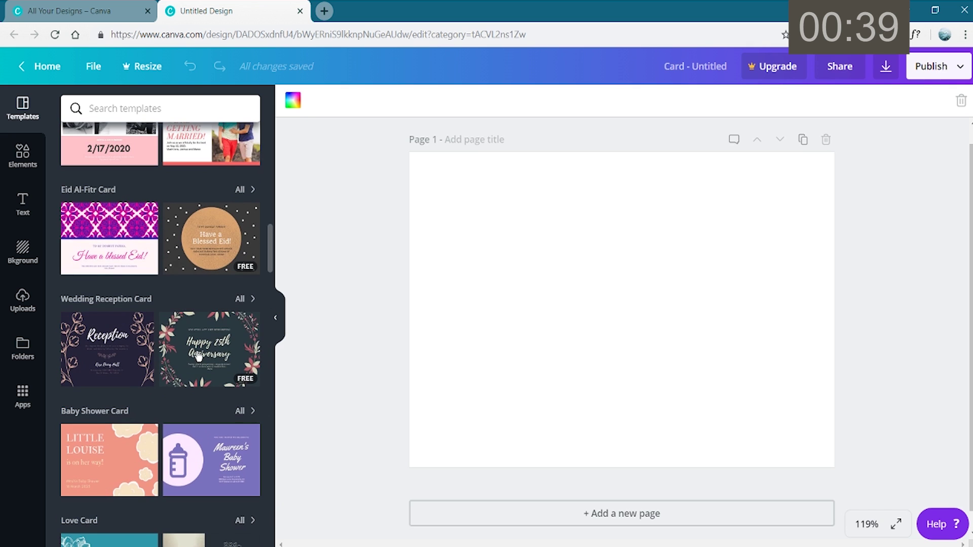
scroll(194, 353, up, 4)
scroll(194, 353, up, 3)
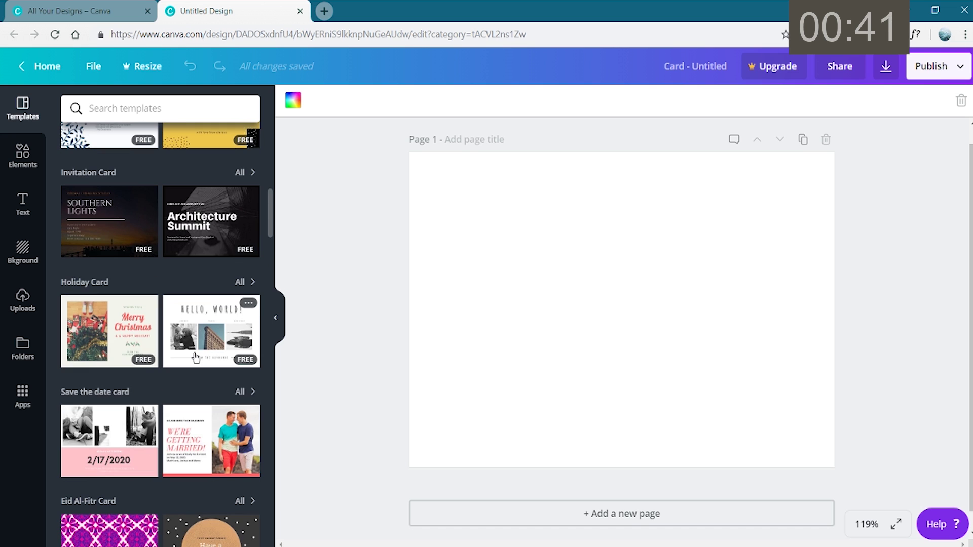
scroll(196, 357, up, 4)
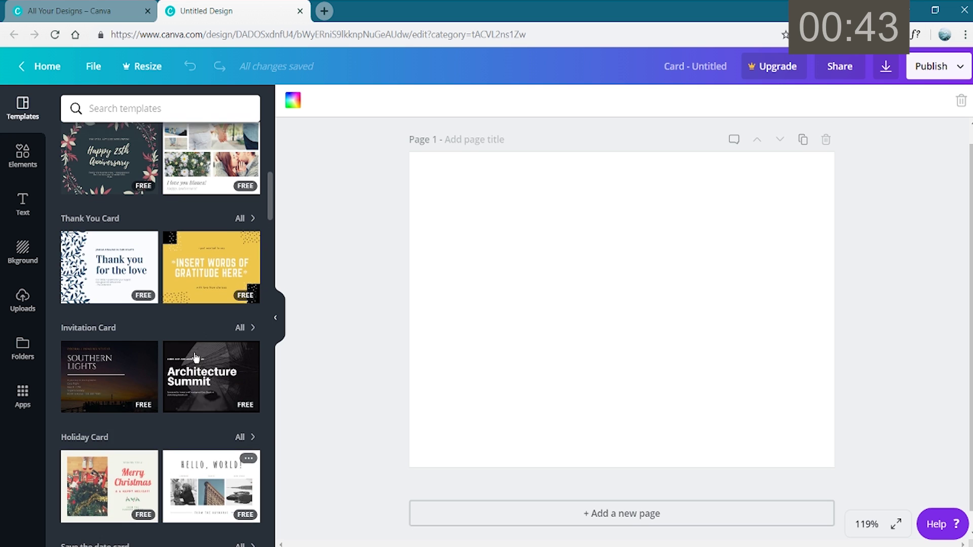
scroll(197, 357, up, 5)
scroll(196, 358, up, 2)
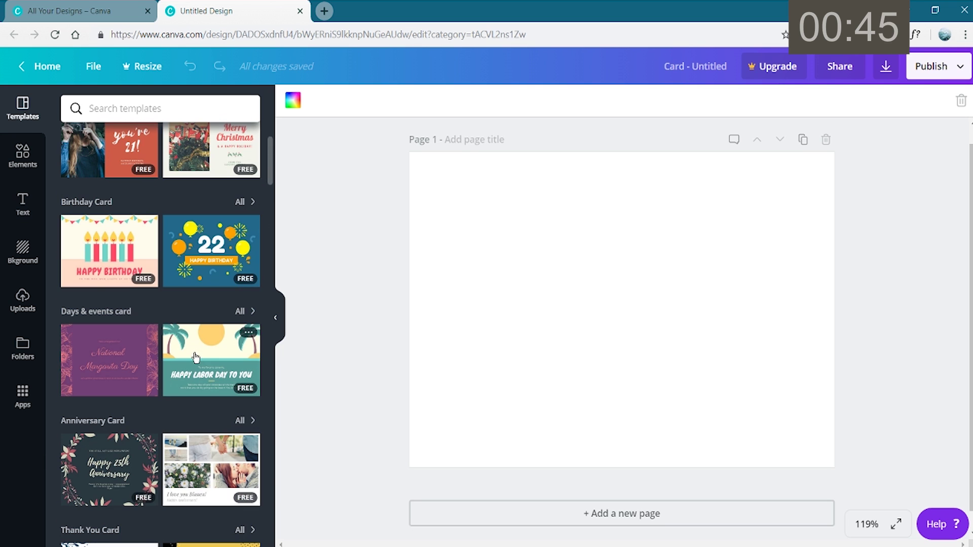
click(246, 420)
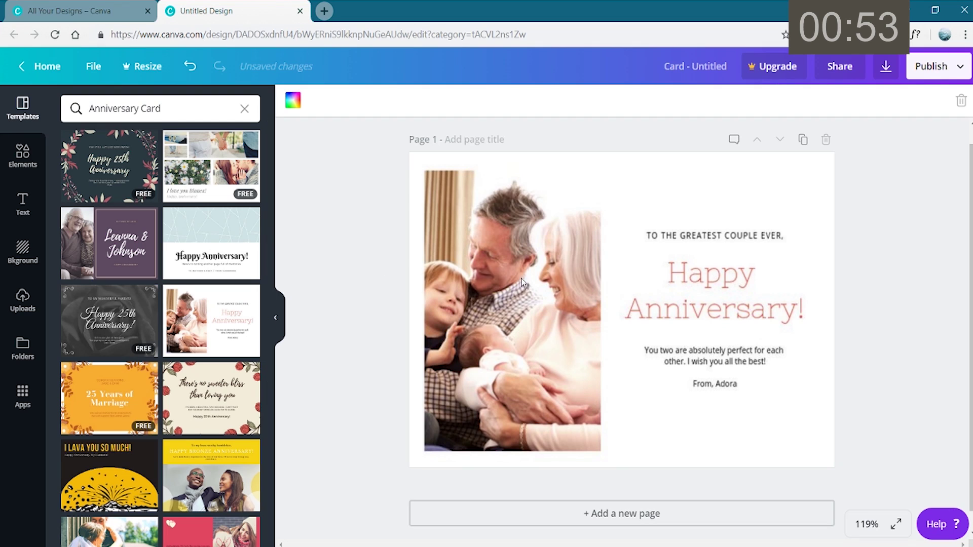
scroll(187, 388, down, 5)
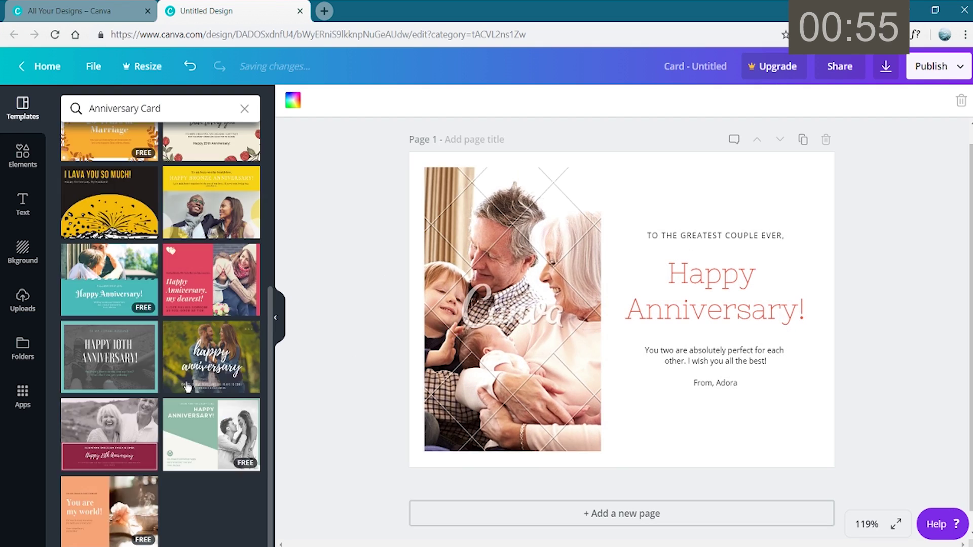
scroll(187, 388, up, 5)
Step: Try moving the photo, undo it, then browse the Elements library's stock photos
click(494, 278)
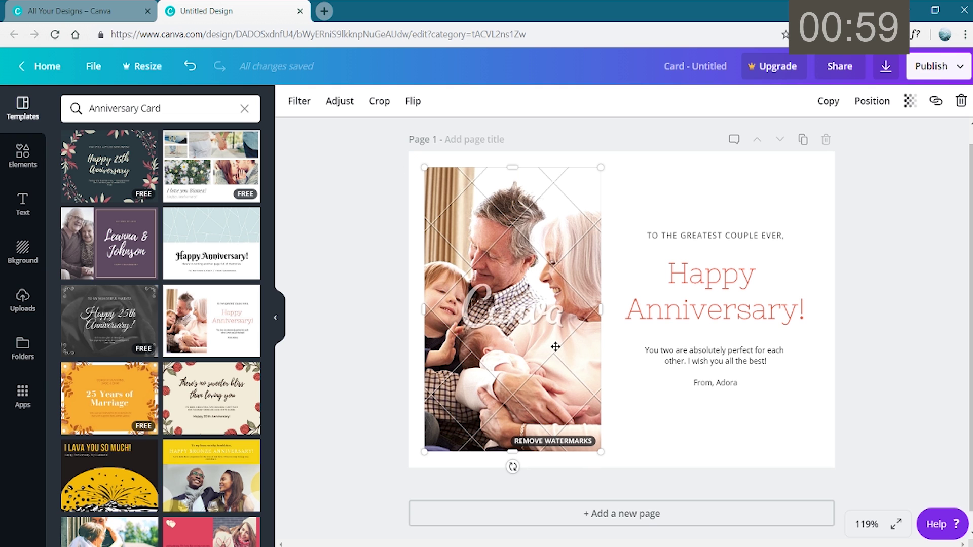
drag(534, 249, 644, 233)
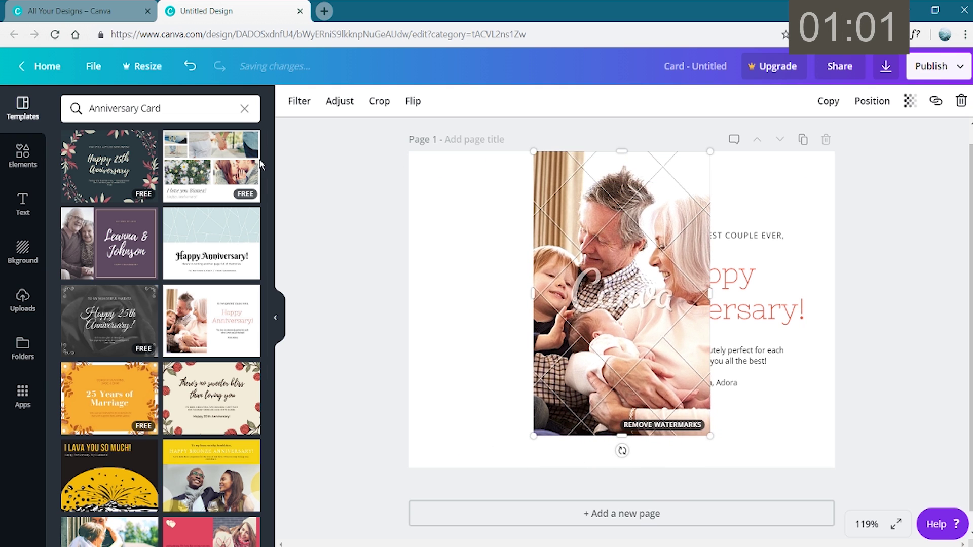
click(191, 67)
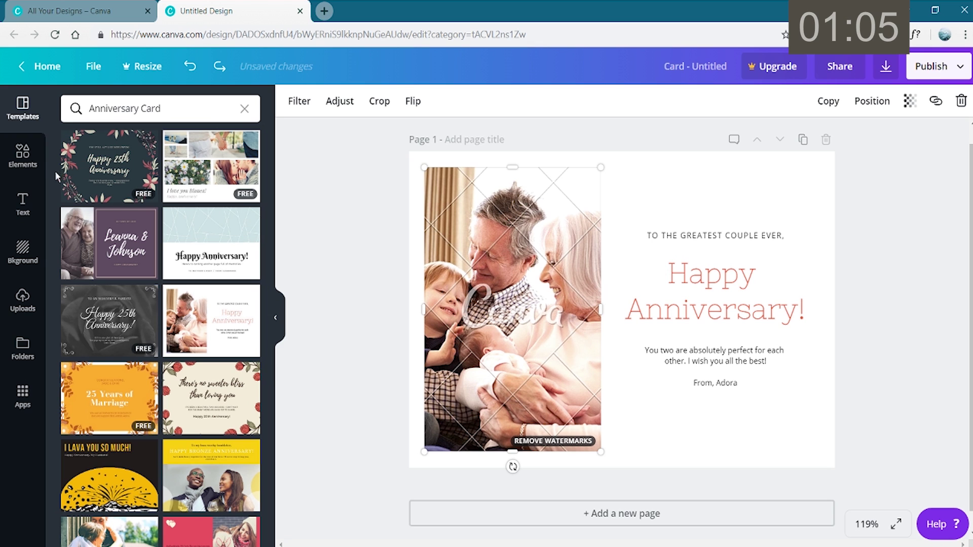
click(23, 156)
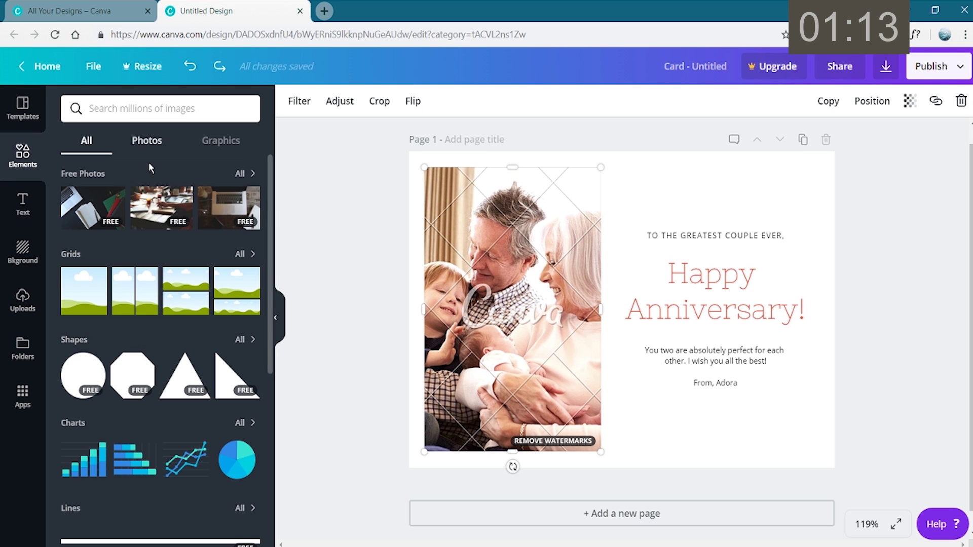
click(147, 141)
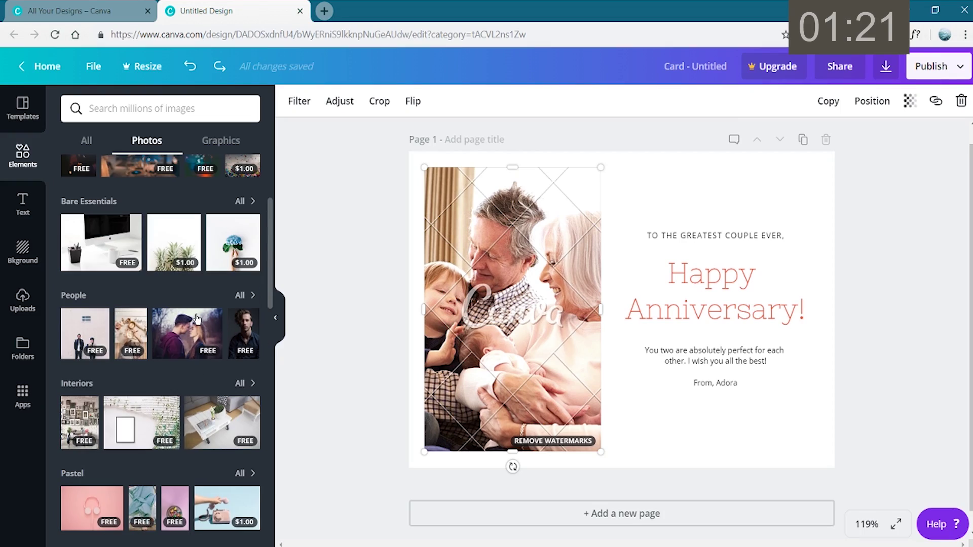
scroll(196, 318, up, 2)
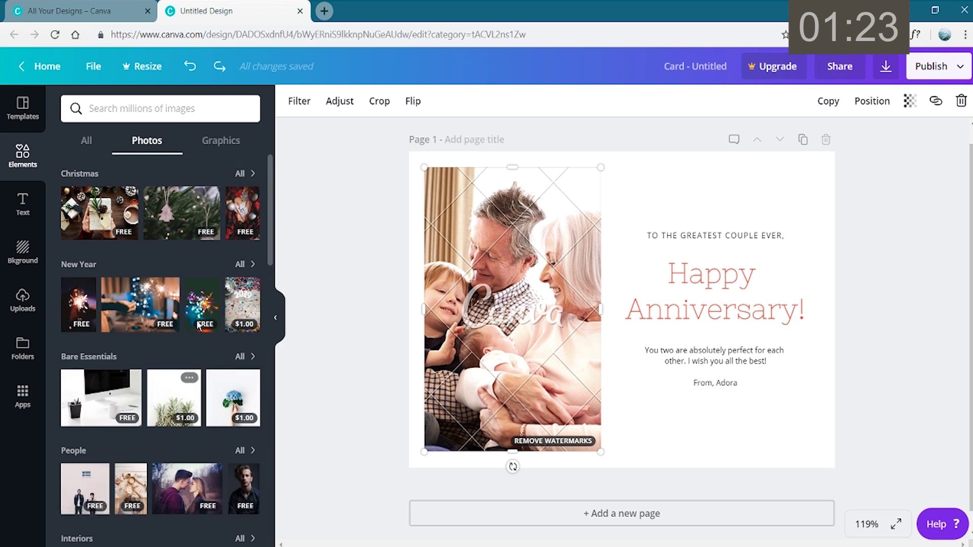
Step: Swap the family photo for the uploaded snowy couple photo and reposition it in its frame
click(88, 141)
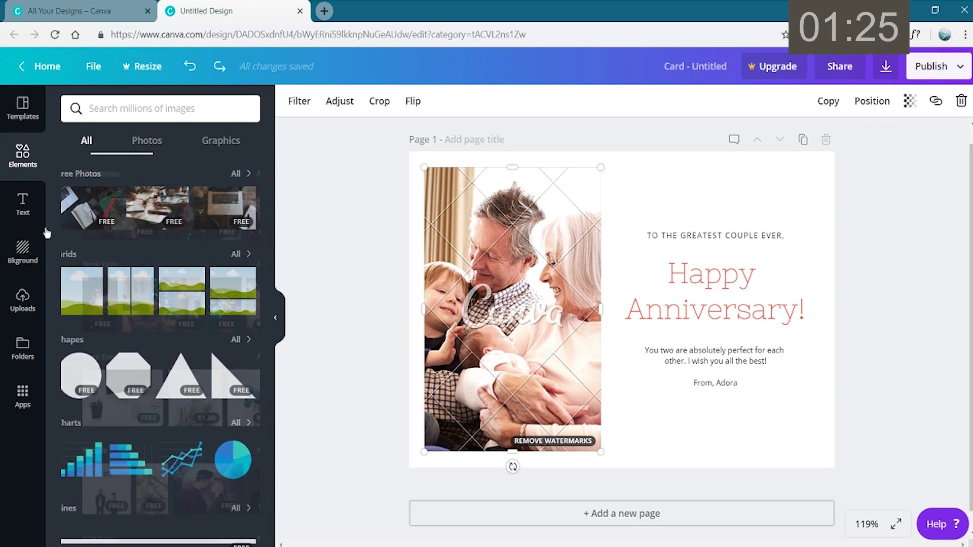
click(23, 308)
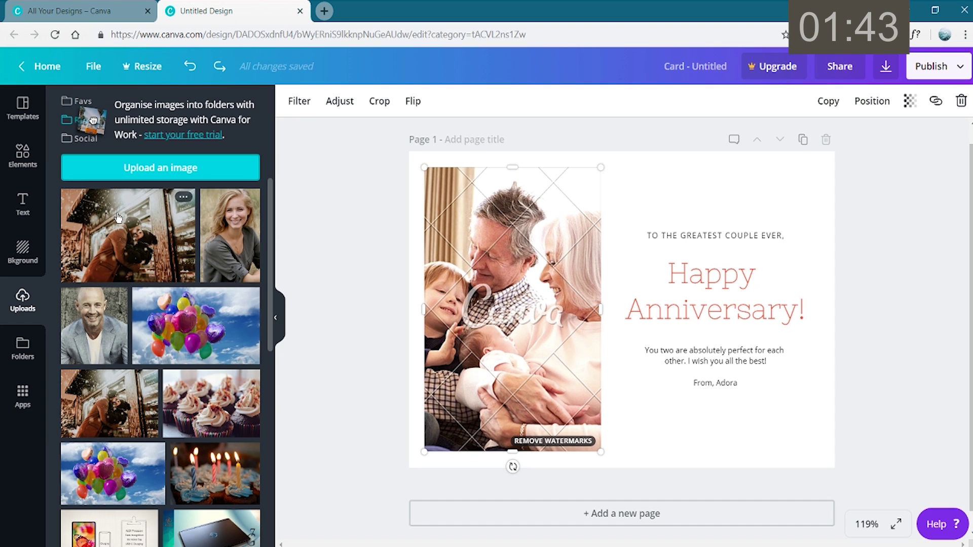
drag(118, 220, 487, 304)
click(23, 300)
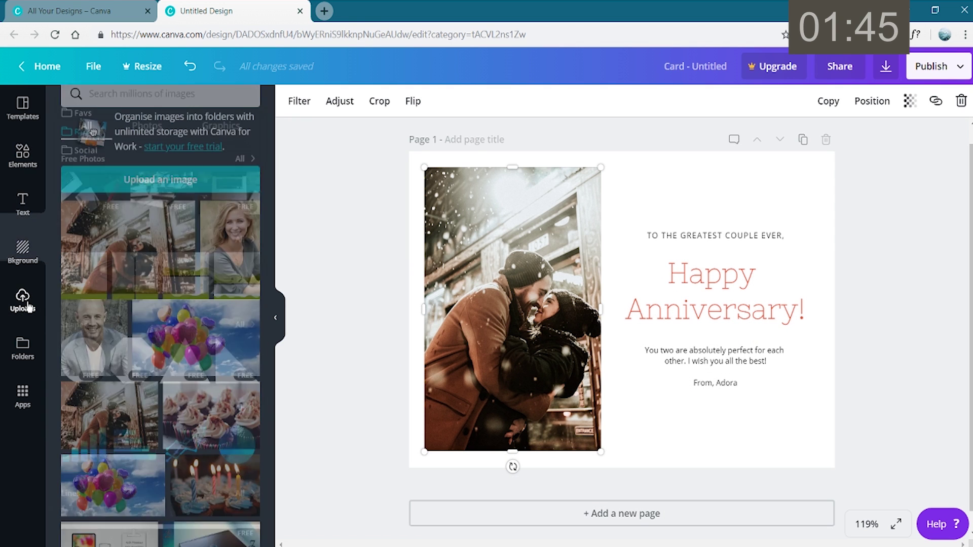
double_click(519, 281)
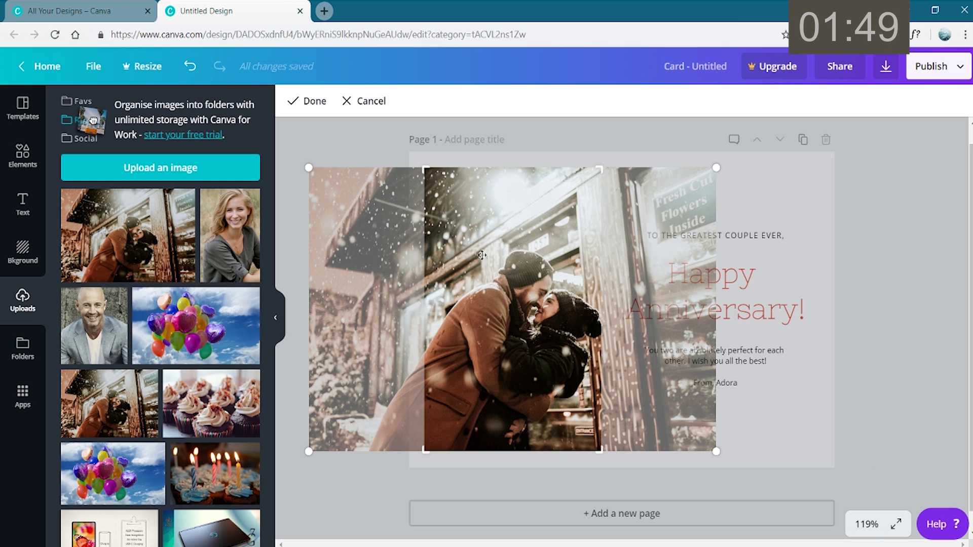
drag(490, 281, 475, 281)
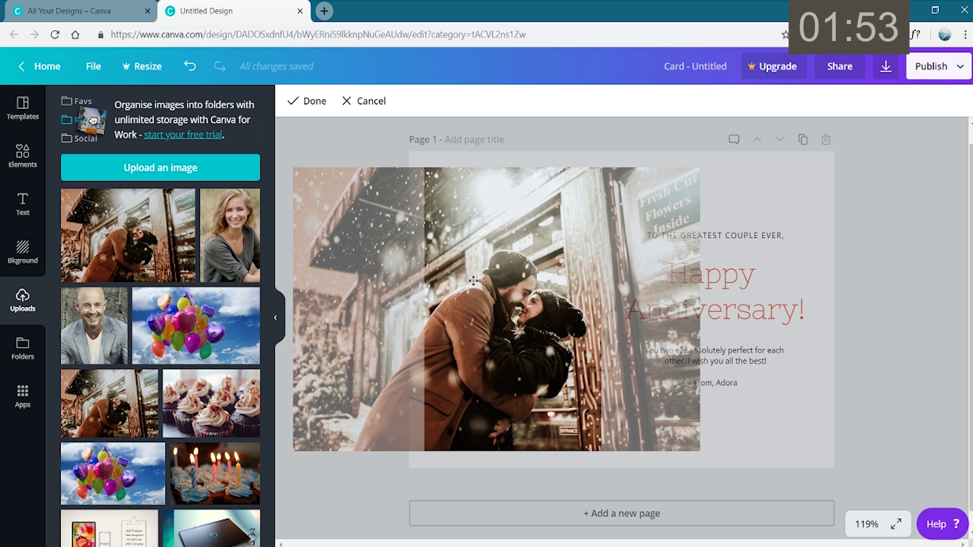
click(305, 100)
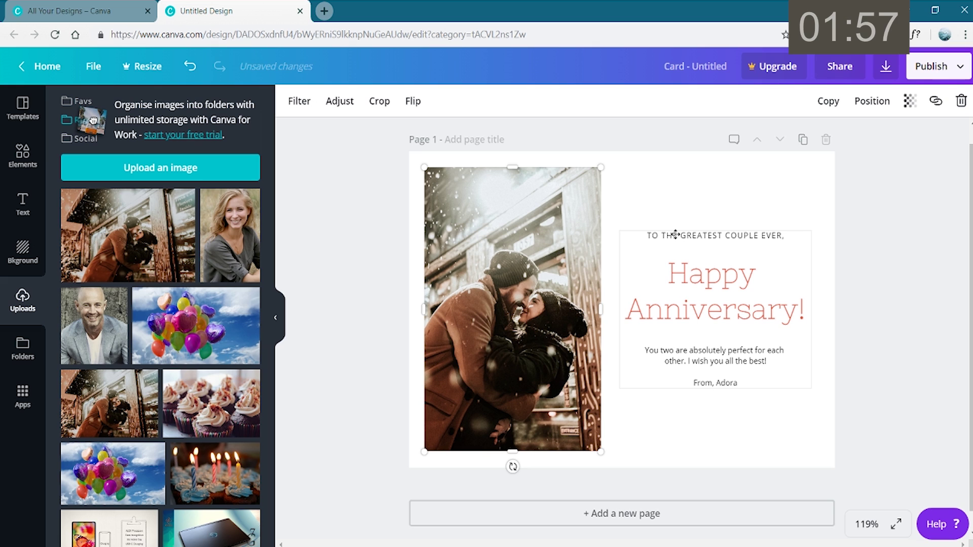
Step: Change the sign-off name from 'Adora' to '4RaysTech'
click(674, 236)
triple_click(711, 236)
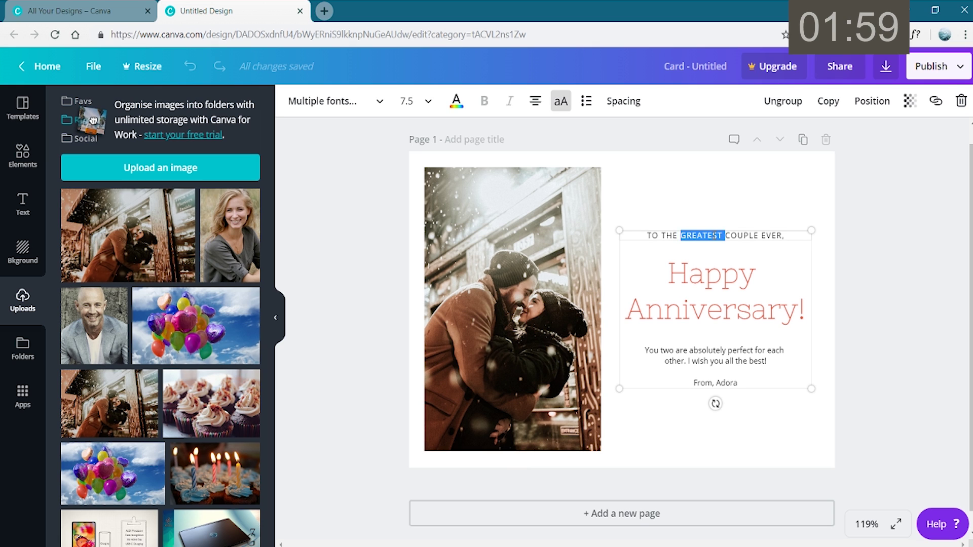
text(CHRIS & EVA)
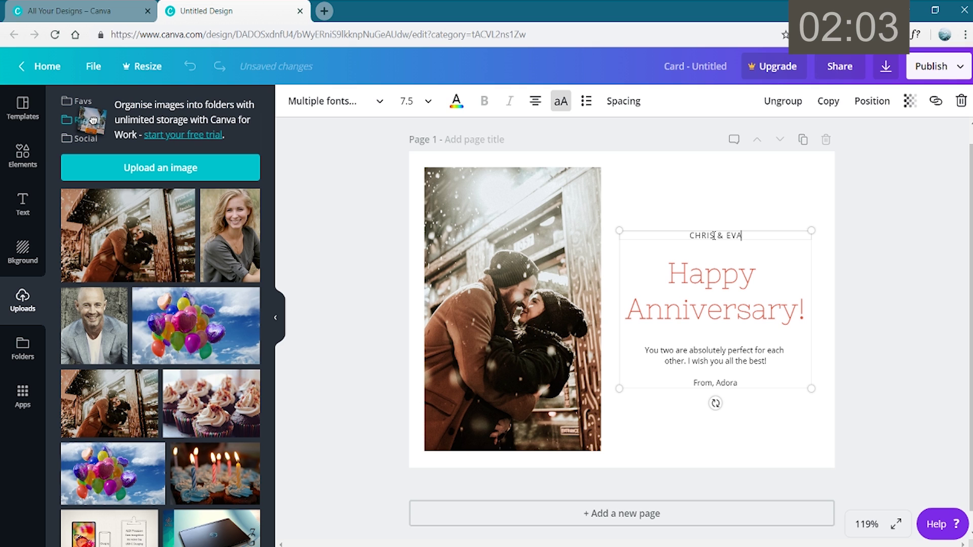
click(737, 275)
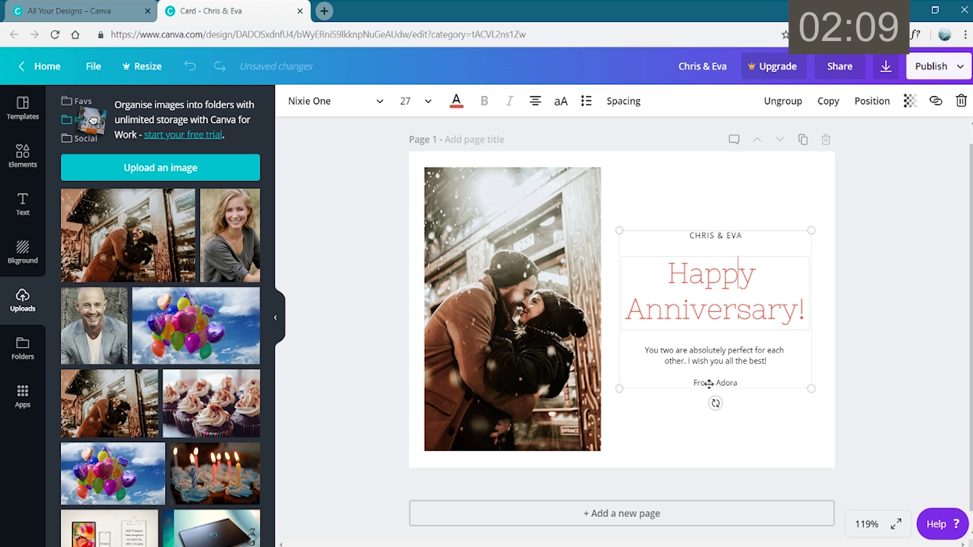
click(708, 385)
double_click(715, 383)
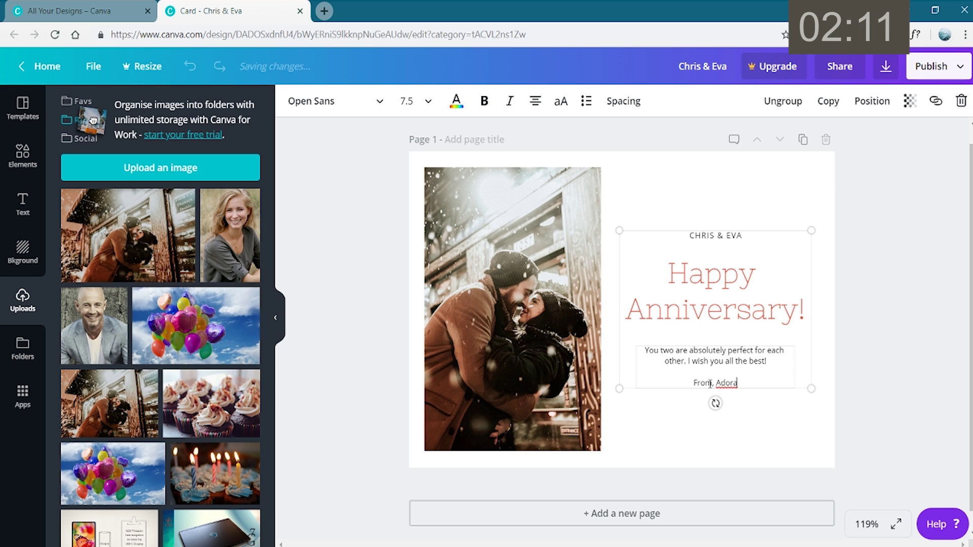
double_click(726, 384)
text(4RaysTech)
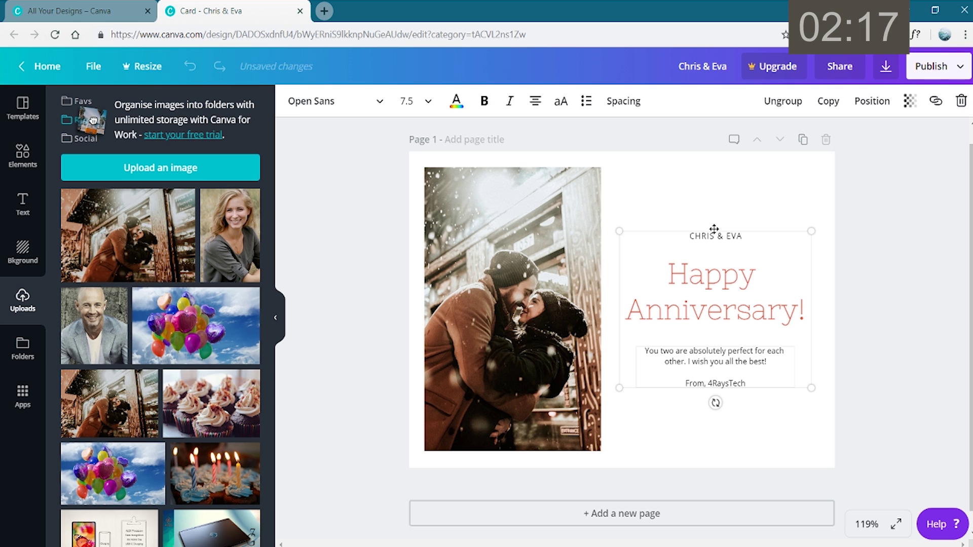
Step: Enlarge the CHRIS & EVA text to size 18
click(707, 282)
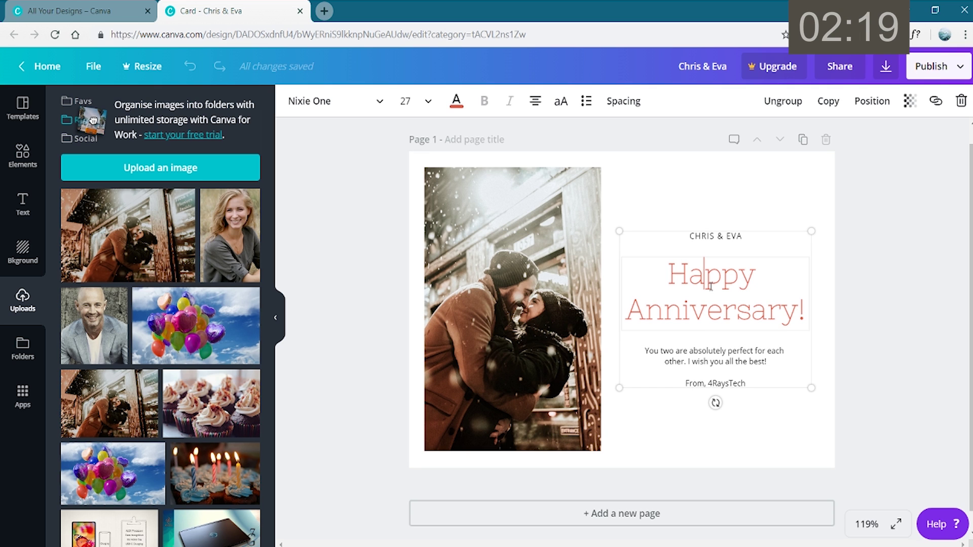
drag(710, 235, 715, 236)
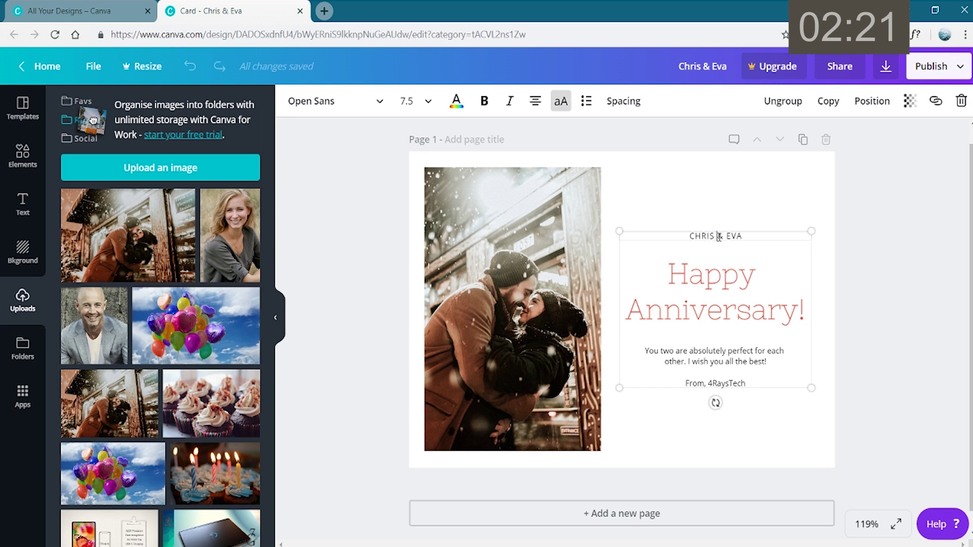
triple_click(719, 236)
click(417, 101)
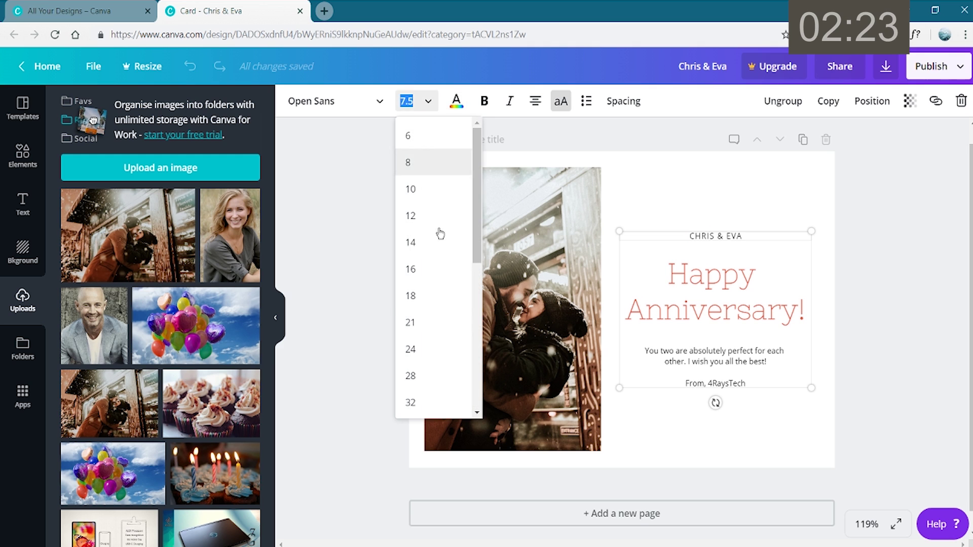
click(430, 295)
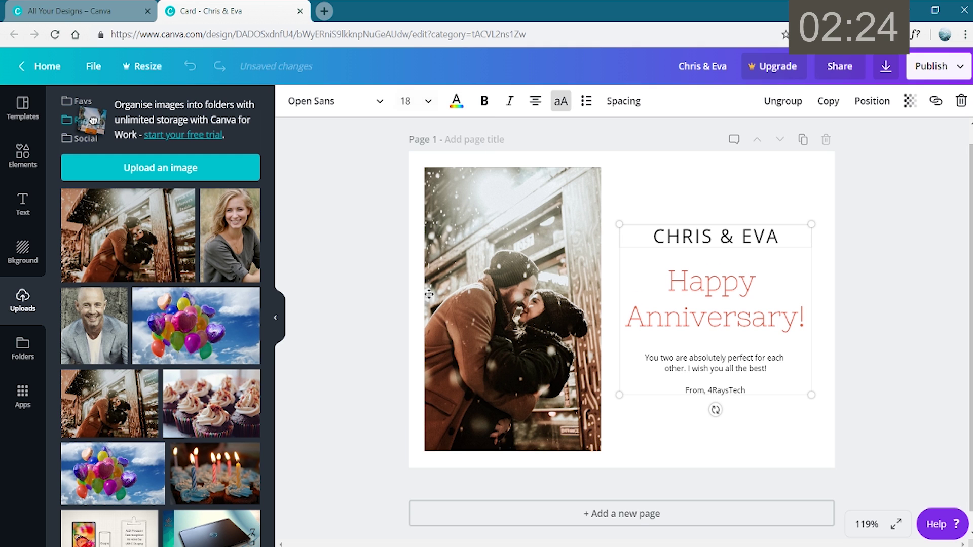
Step: Change the Happy Anniversary! heading font to ABeeZee
click(760, 174)
triple_click(715, 300)
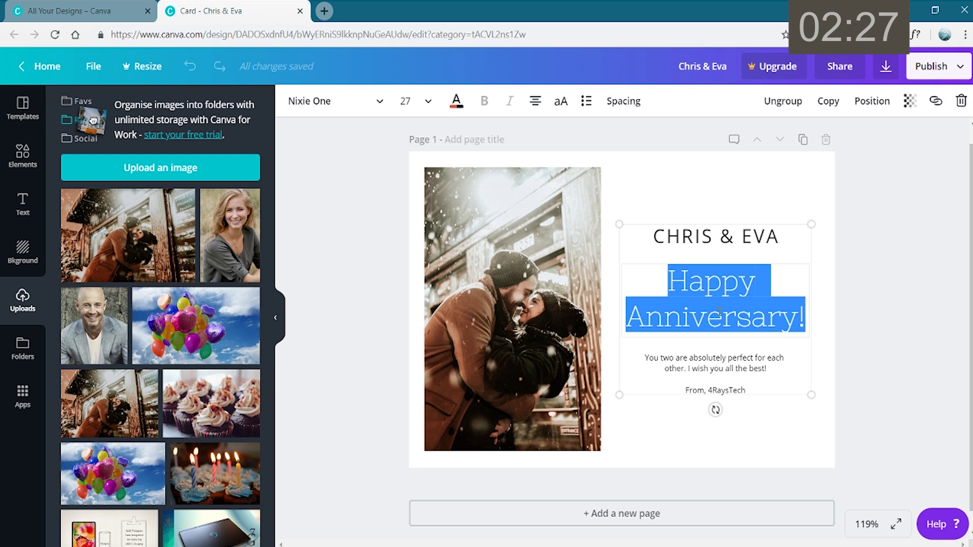
click(383, 103)
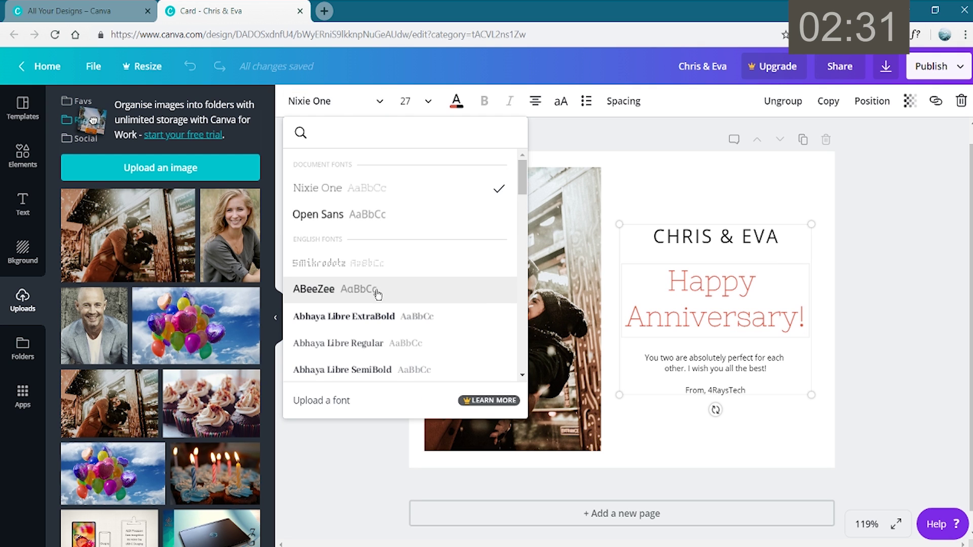
click(382, 293)
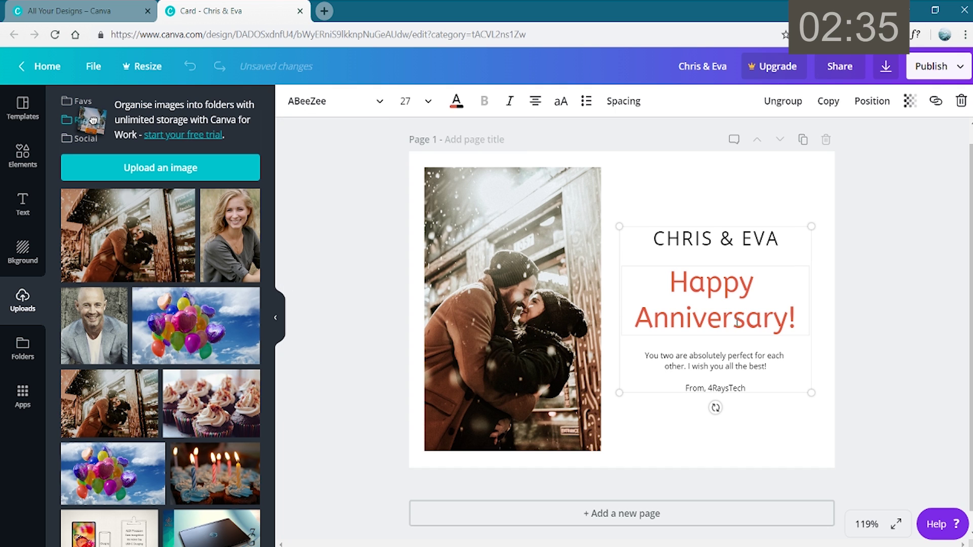
Step: Set the 'From, 4RaysTech' message to size 12 and open the backgrounds gallery
double_click(716, 388)
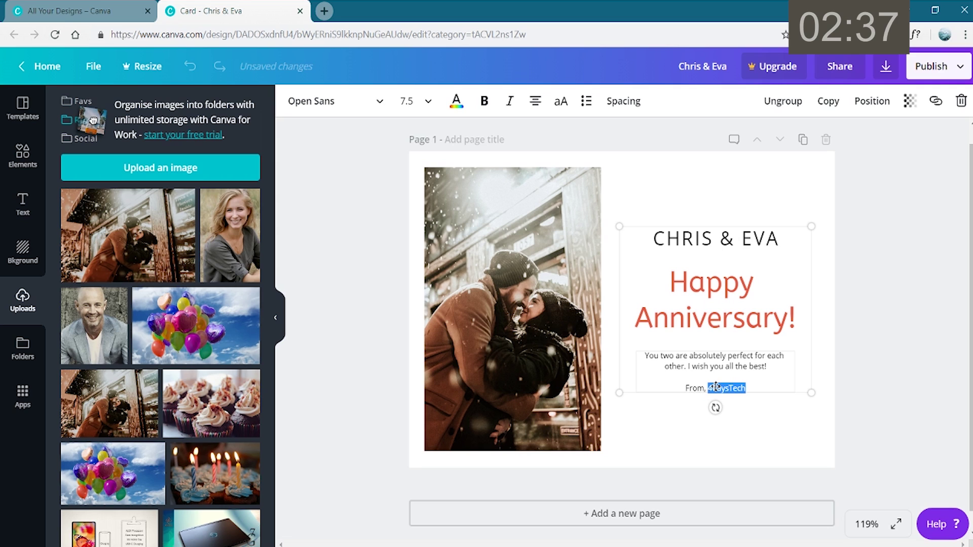
click(427, 101)
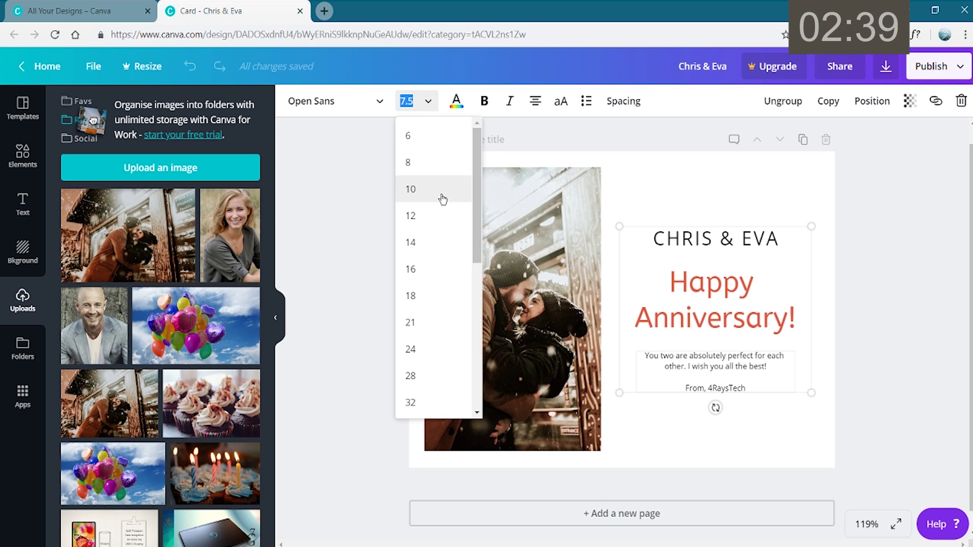
click(434, 225)
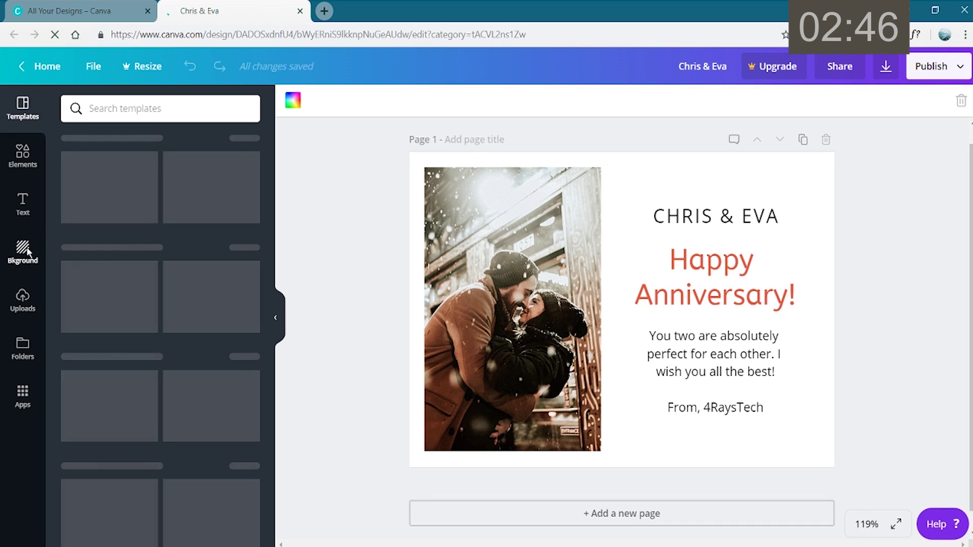
click(27, 251)
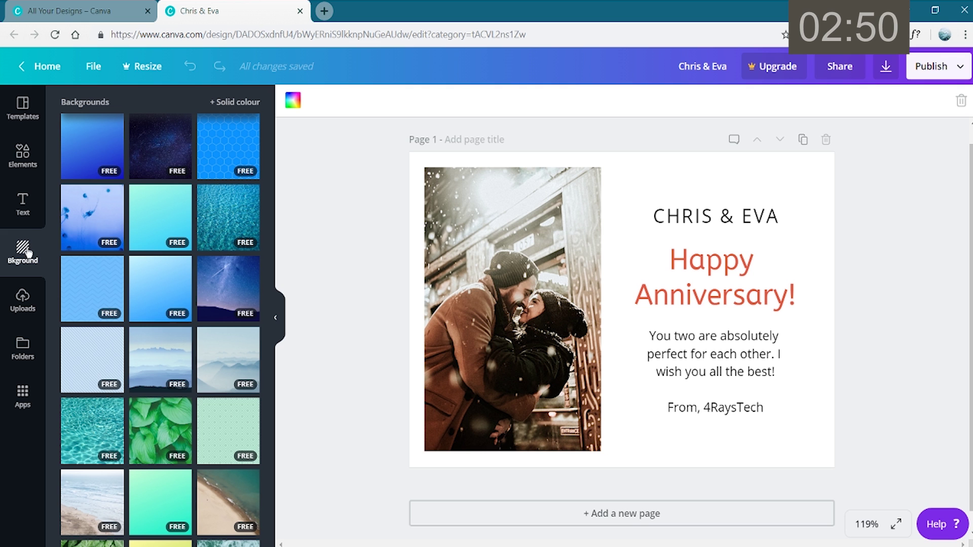
scroll(177, 302, down, 3)
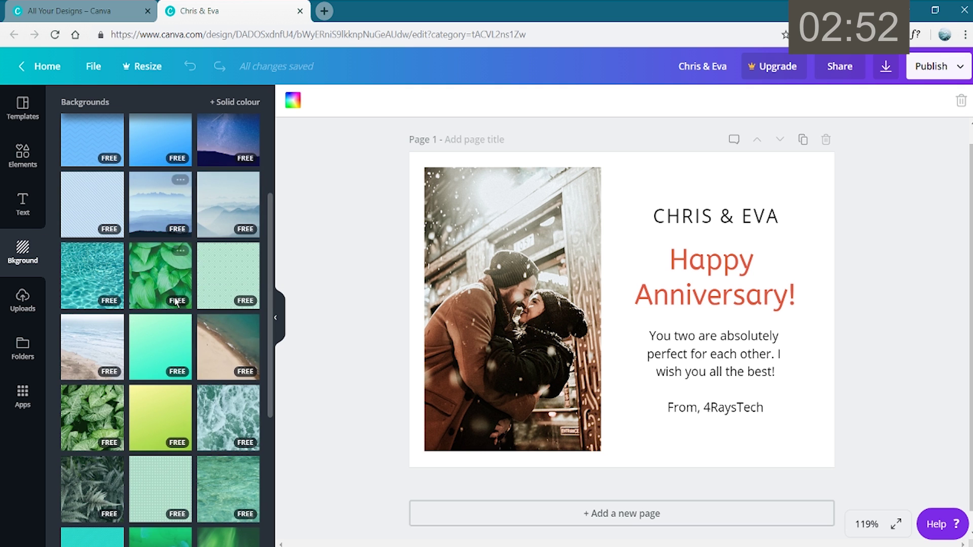
scroll(188, 284, up, 3)
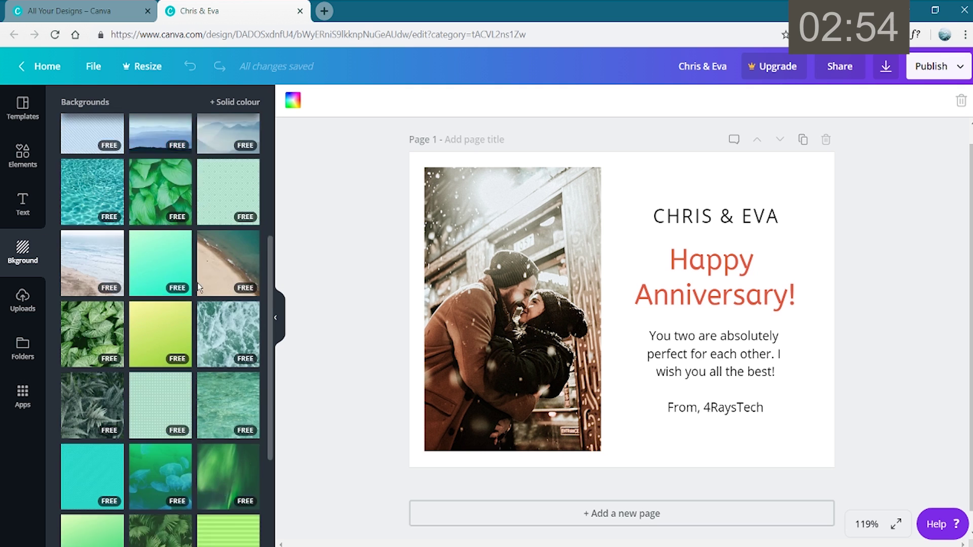
scroll(194, 285, up, 3)
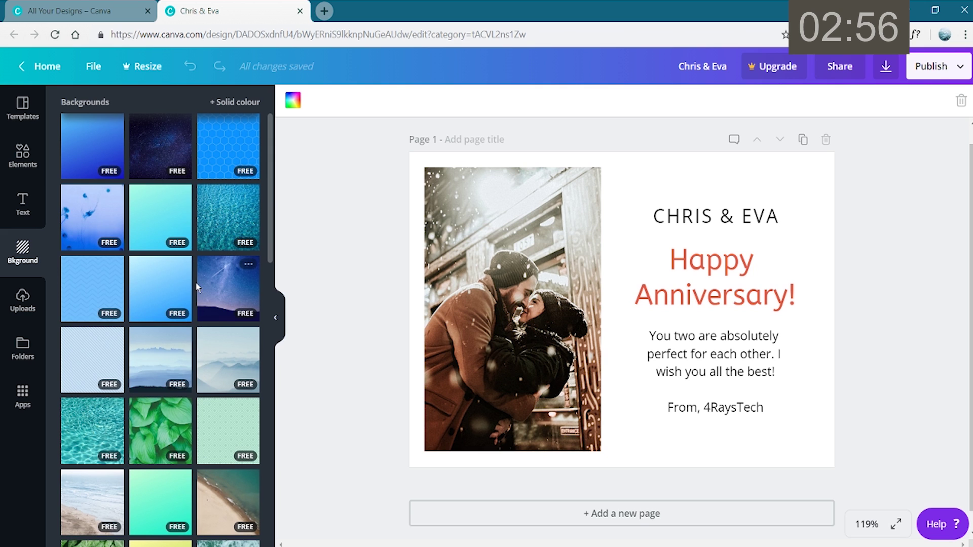
Step: Apply the blue diagonal-striped background and fade it to about 25 transparency
drag(92, 360, 640, 430)
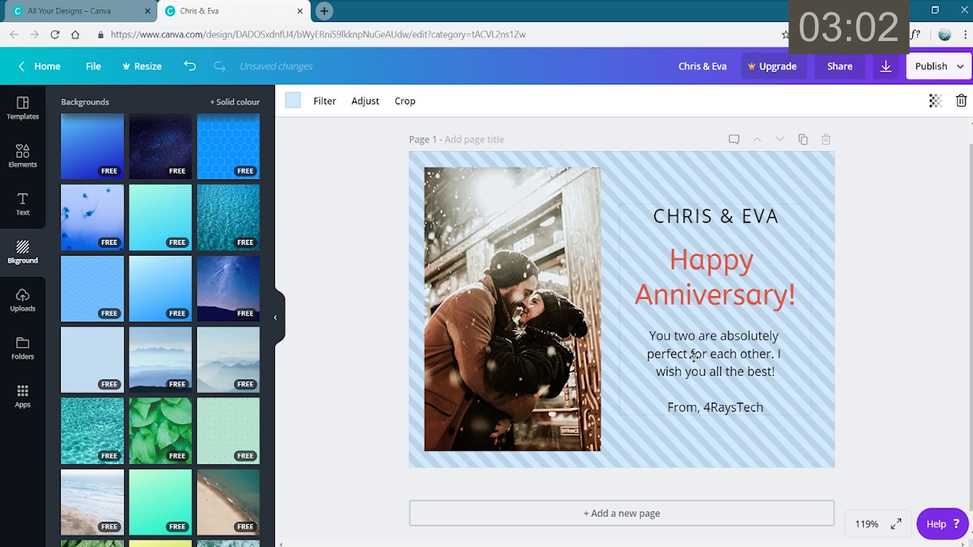
click(935, 102)
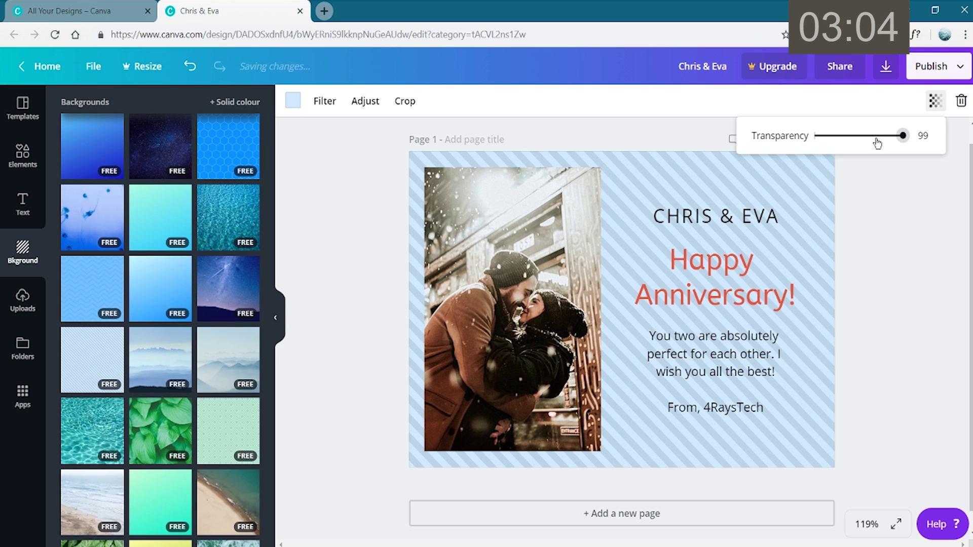
click(934, 102)
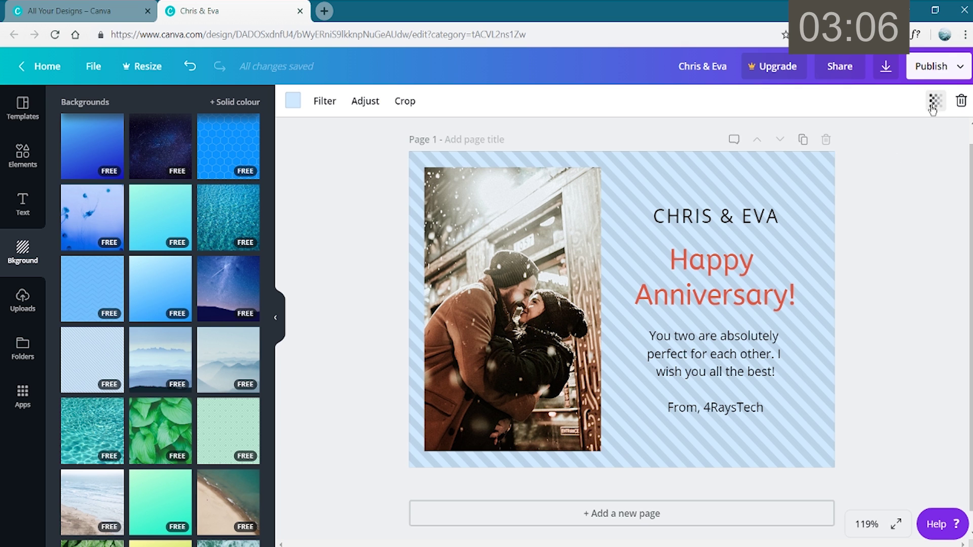
click(935, 100)
drag(902, 137, 838, 137)
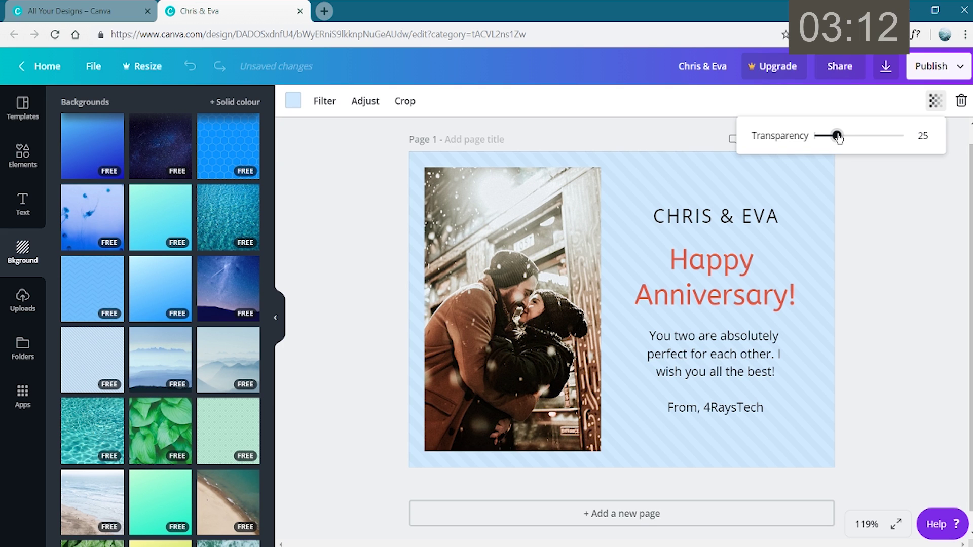
click(816, 177)
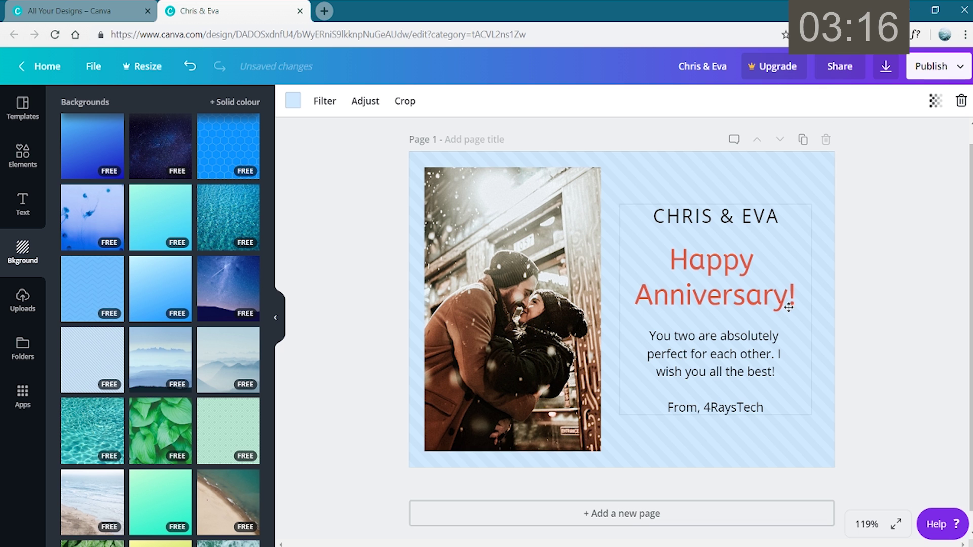
Step: Search the Elements library for 'love', replacing the previous search term
click(22, 203)
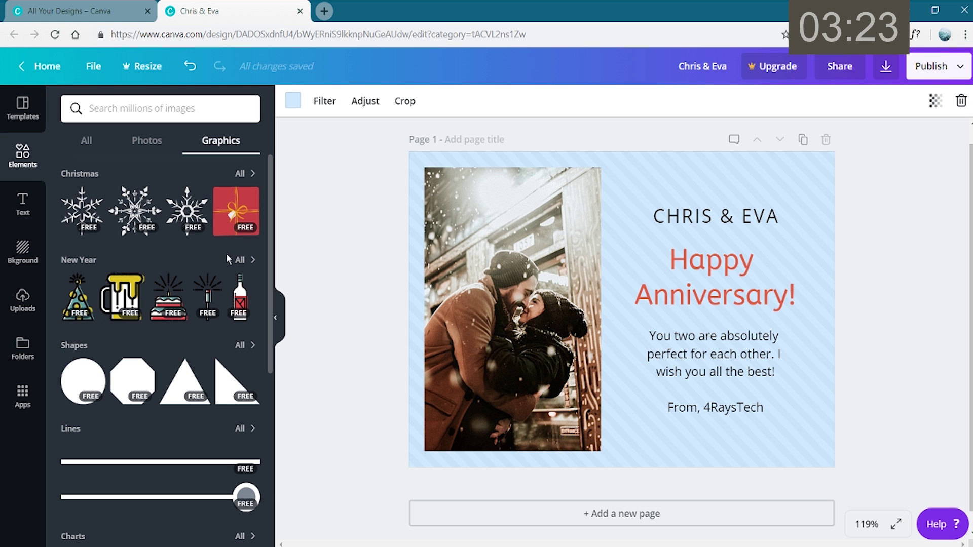
scroll(152, 325, down, 5)
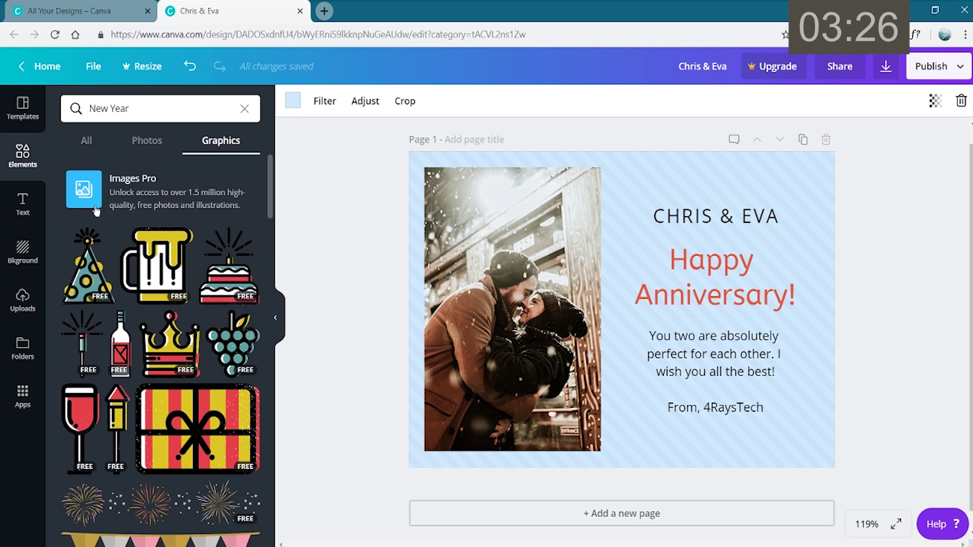
click(125, 109)
key(ctrl+a)
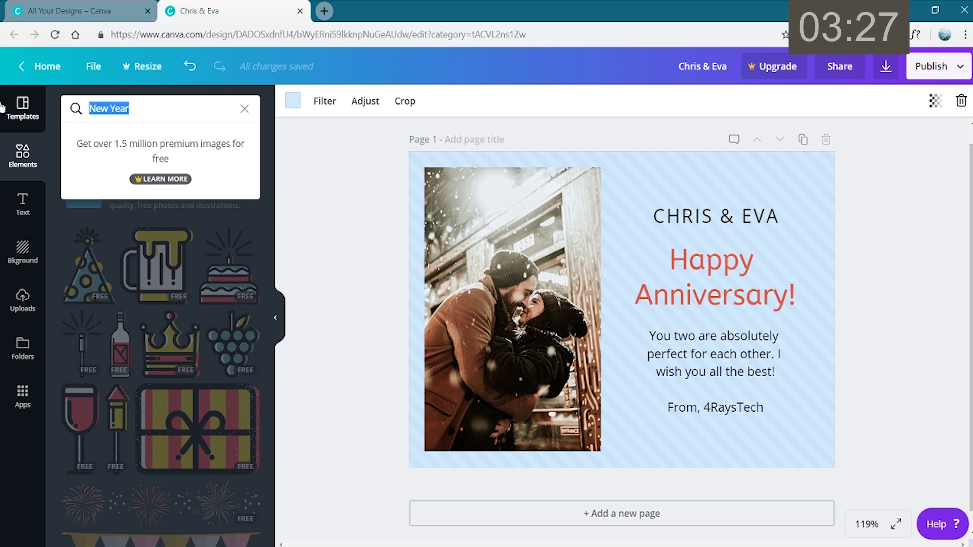
text(love)
key(Return)
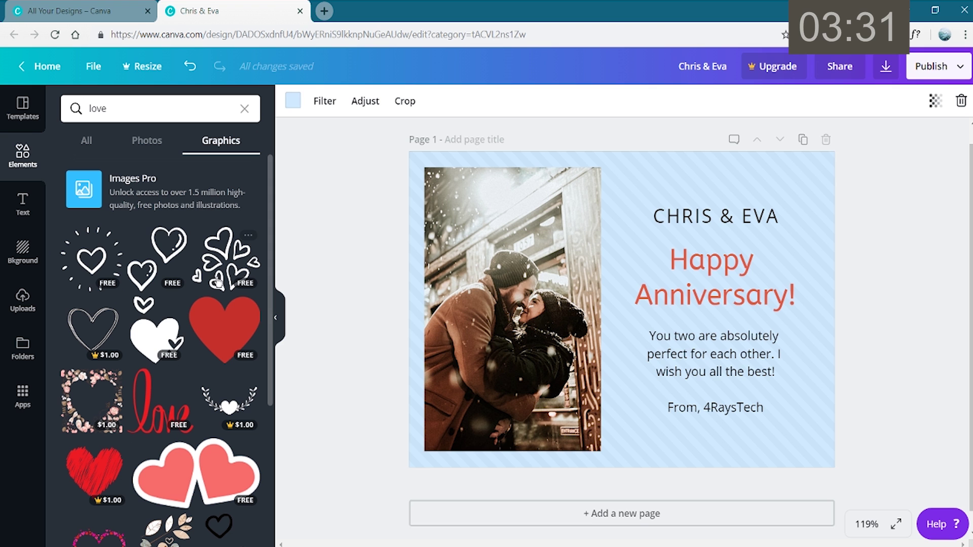
Step: Add the hearts graphic, enlarge it across the card and send it backwards
click(225, 263)
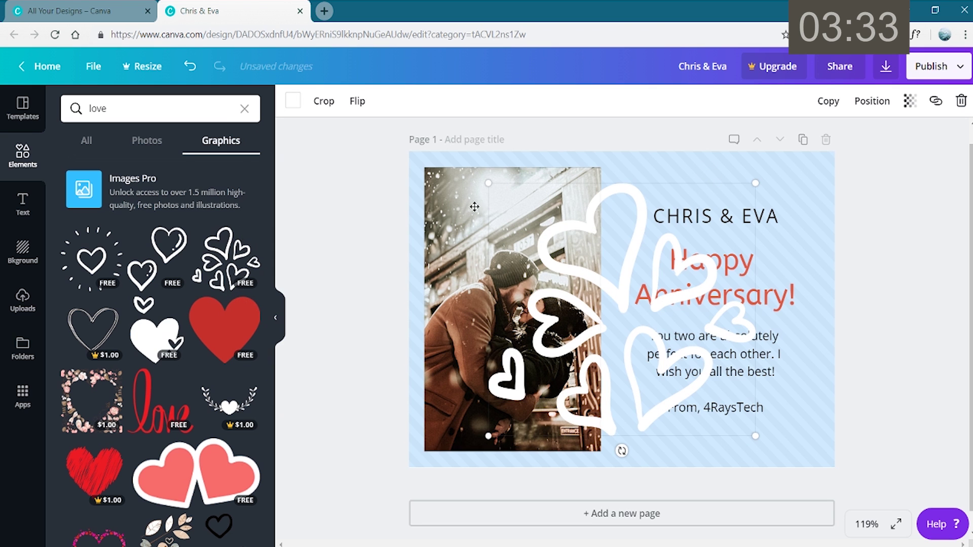
drag(519, 194, 460, 175)
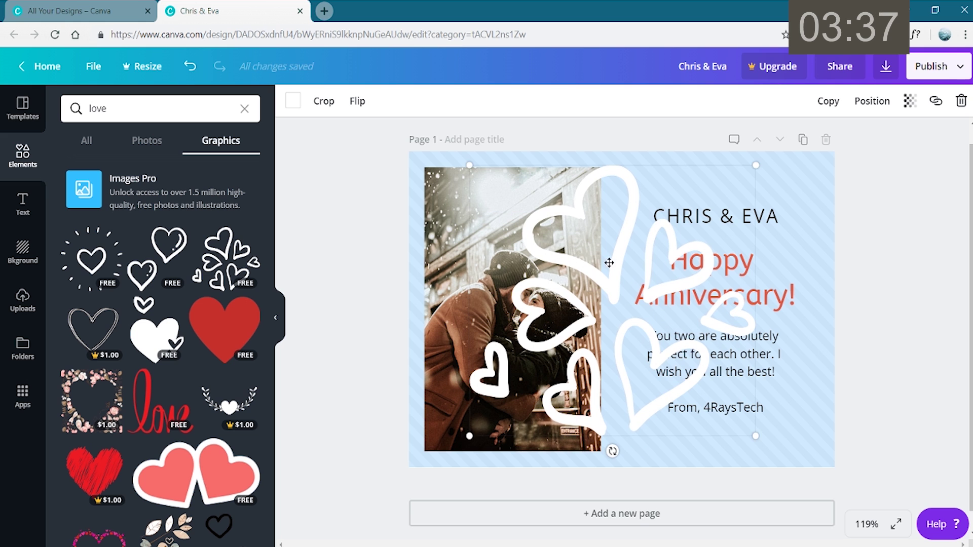
drag(616, 267, 606, 267)
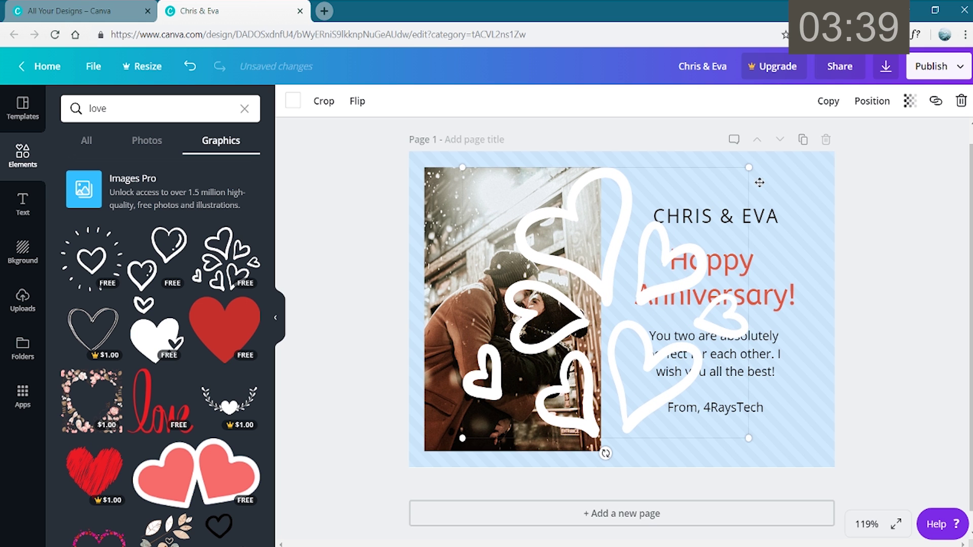
click(872, 101)
click(832, 162)
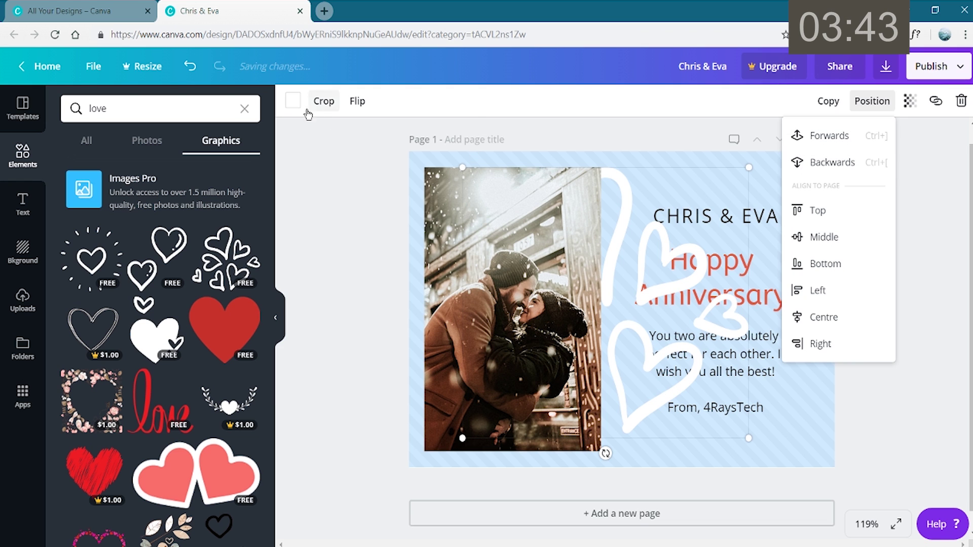
Step: Make the hearts red and faint, then resize and reposition them
click(294, 100)
click(388, 152)
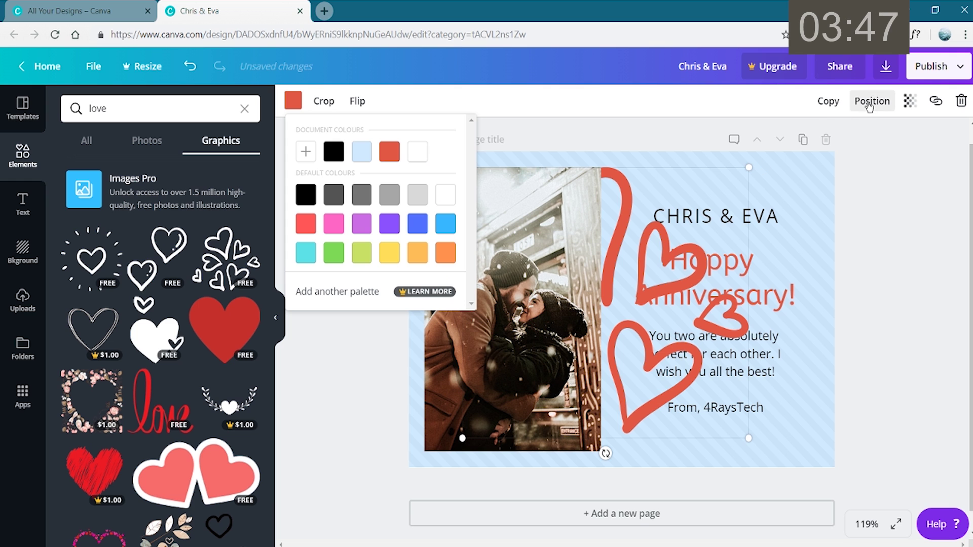
click(910, 101)
drag(878, 135, 809, 137)
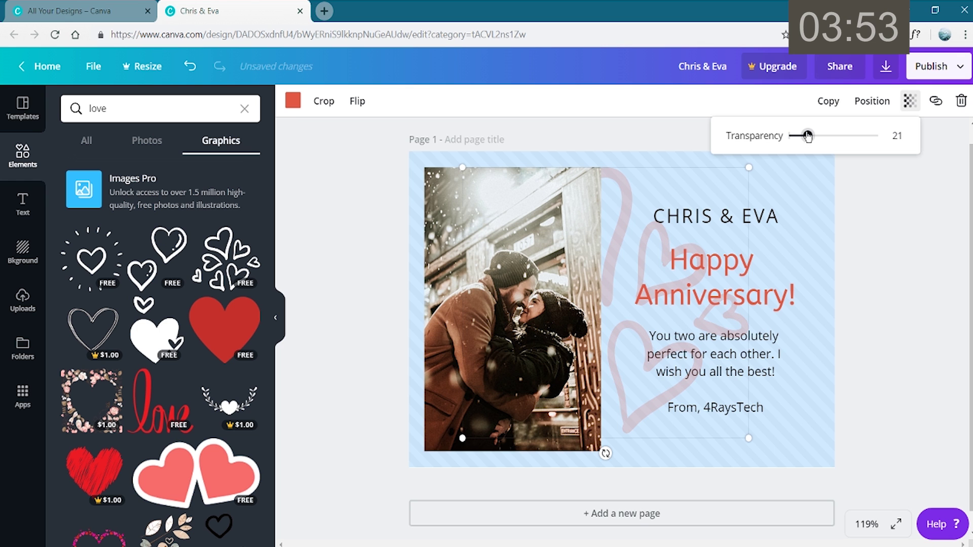
drag(749, 438, 761, 449)
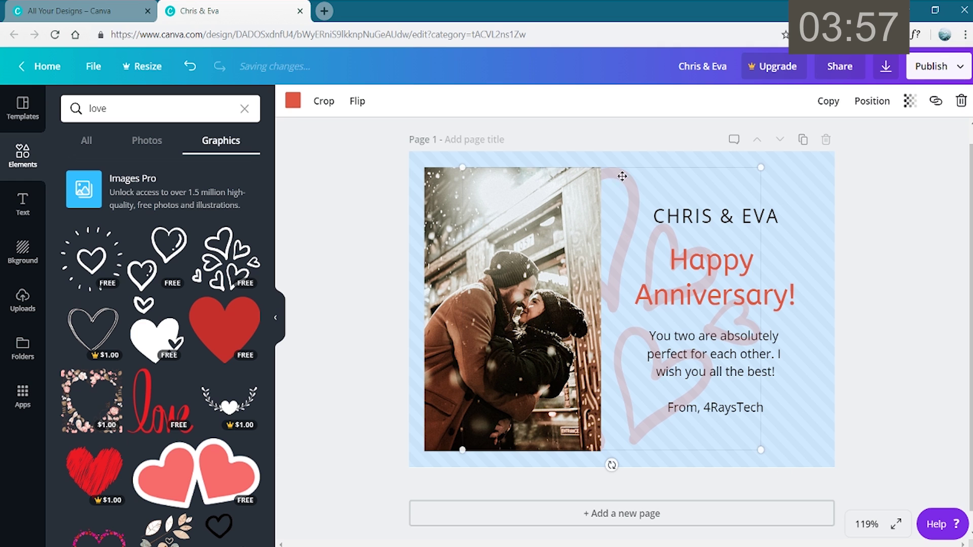
drag(629, 182, 548, 184)
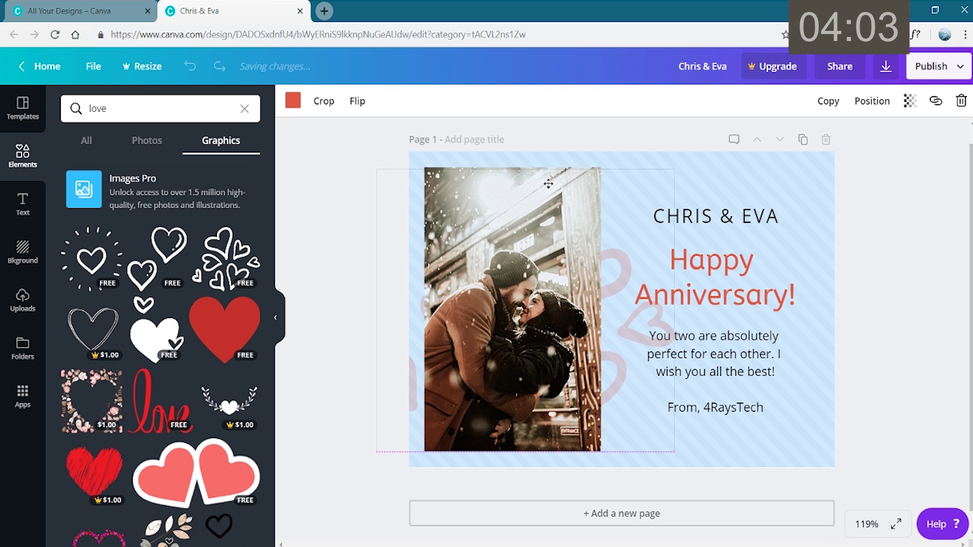
drag(548, 183, 597, 183)
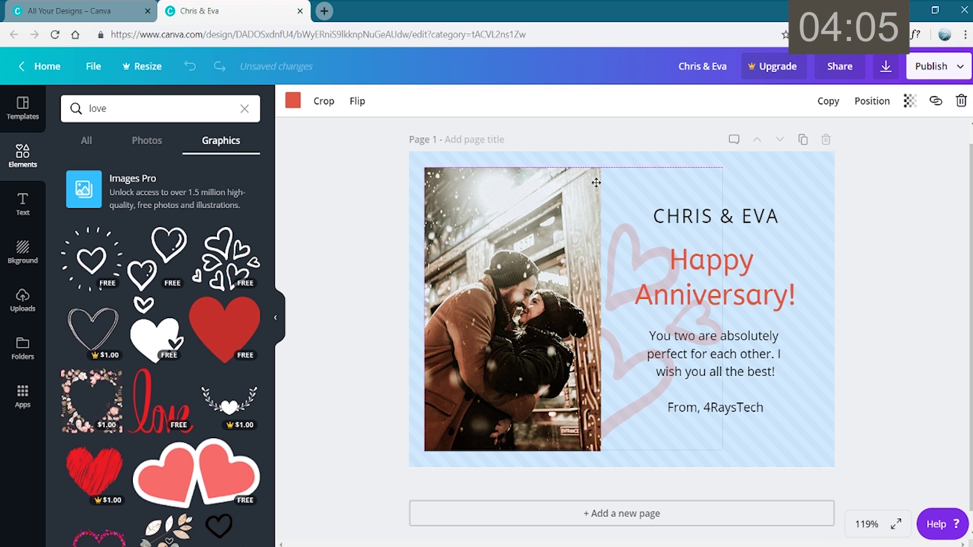
Step: Shift the CHRIS & EVA text block slightly to the right
click(769, 216)
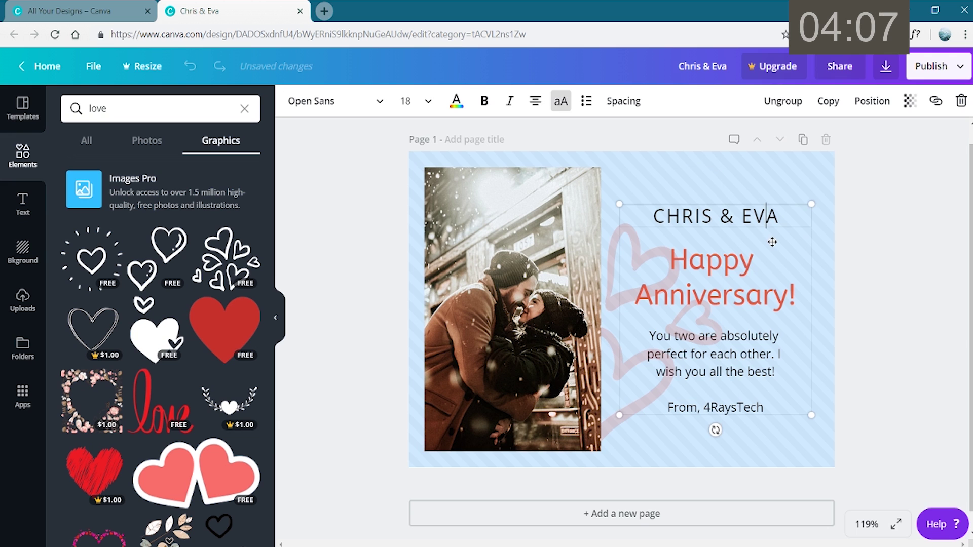
click(755, 186)
drag(738, 211, 754, 211)
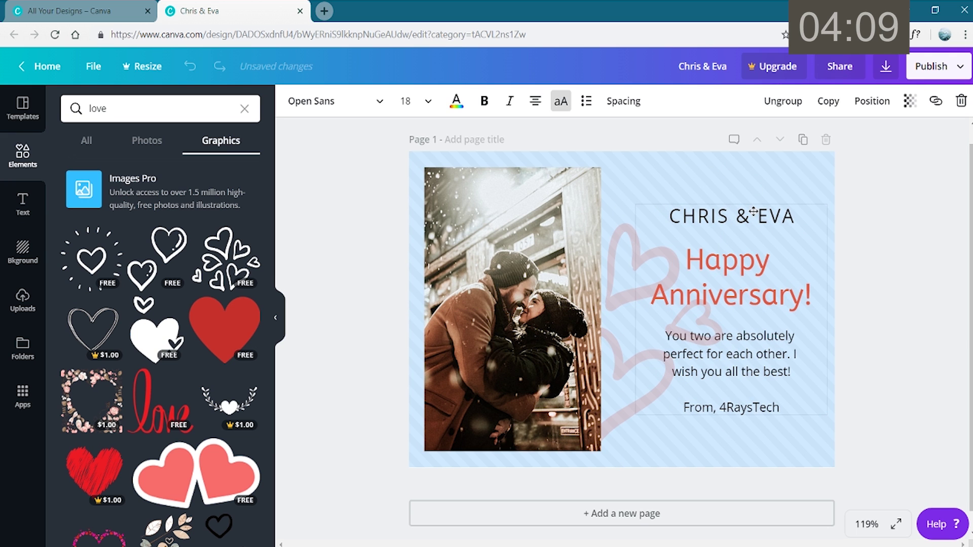
click(890, 202)
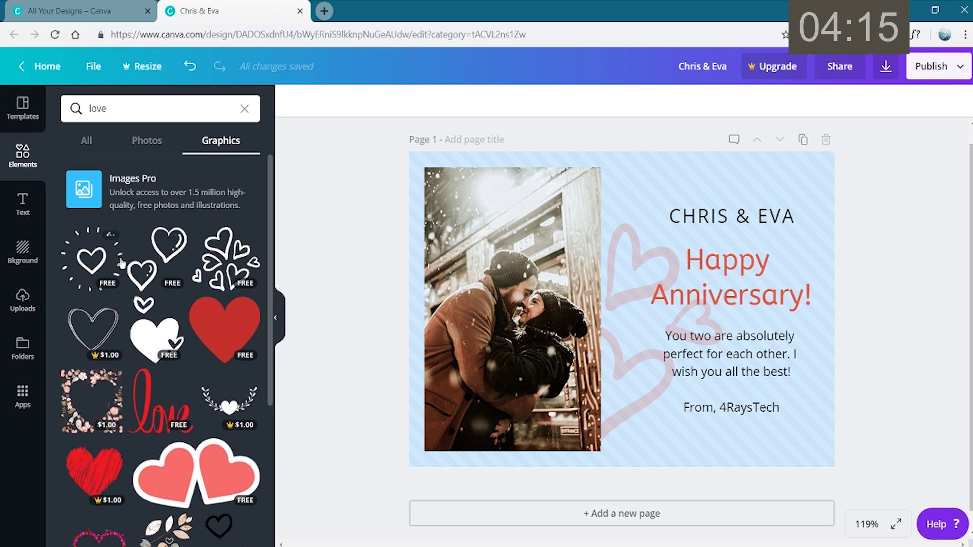
scroll(122, 275, down, 3)
scroll(122, 275, down, 3)
Step: Place a 'firework' search result in the bottom-right corner and fade it
click(243, 108)
text(firework)
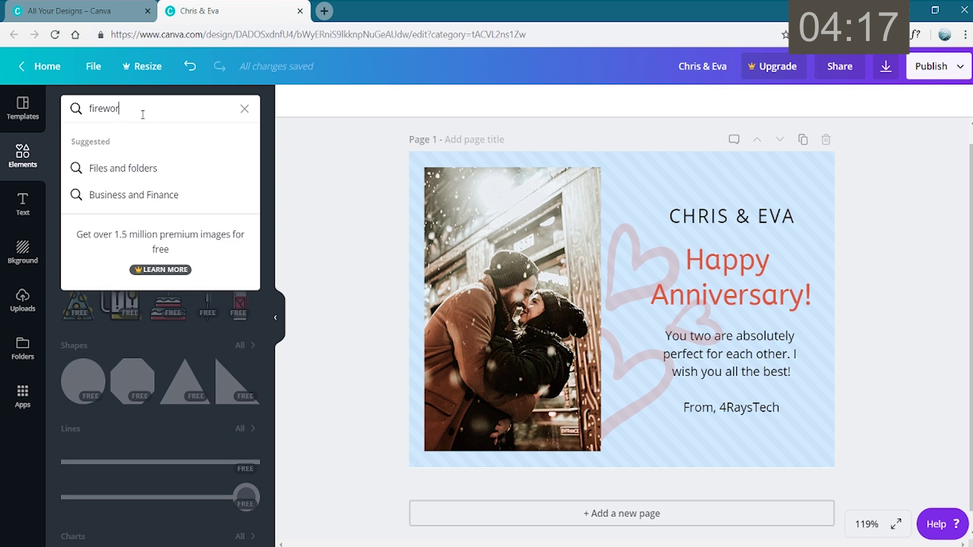
key(Return)
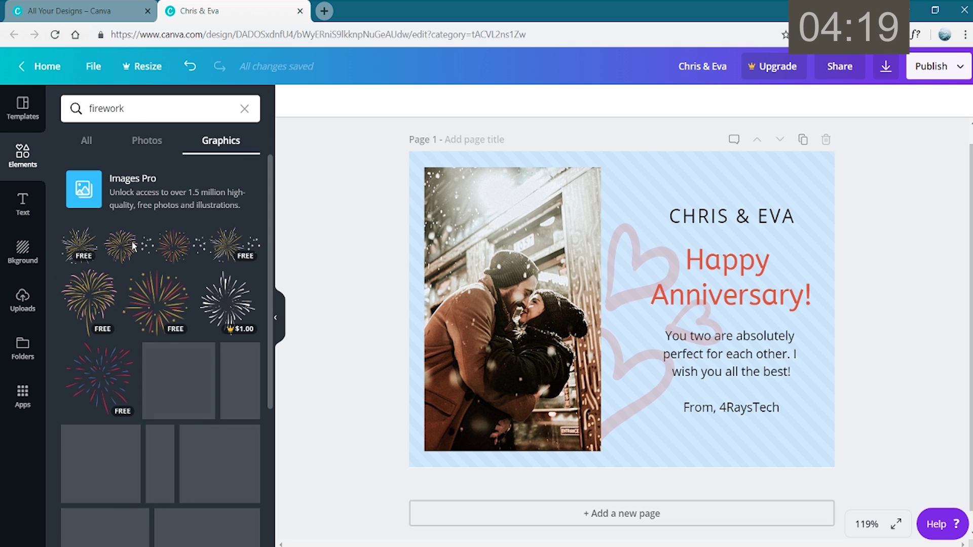
scroll(143, 381, down, 3)
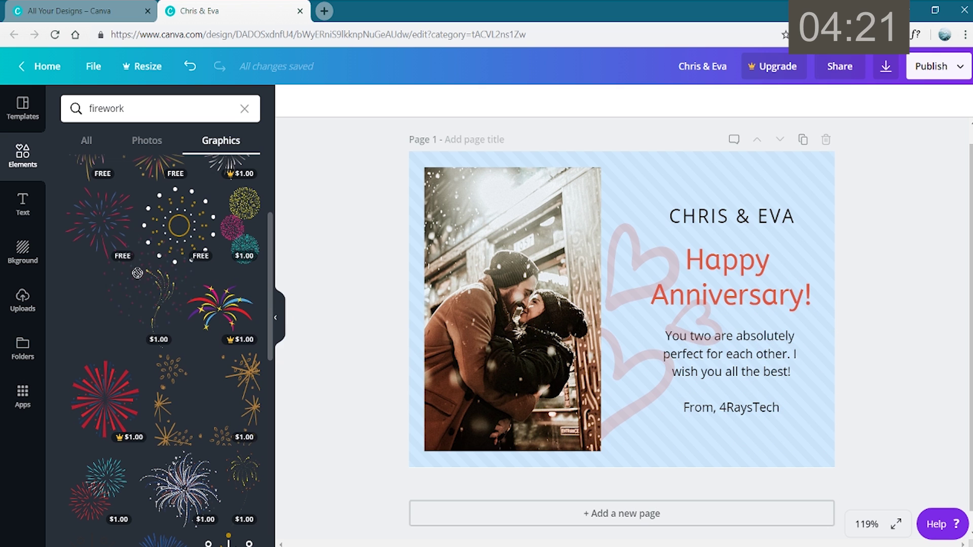
drag(87, 227, 758, 420)
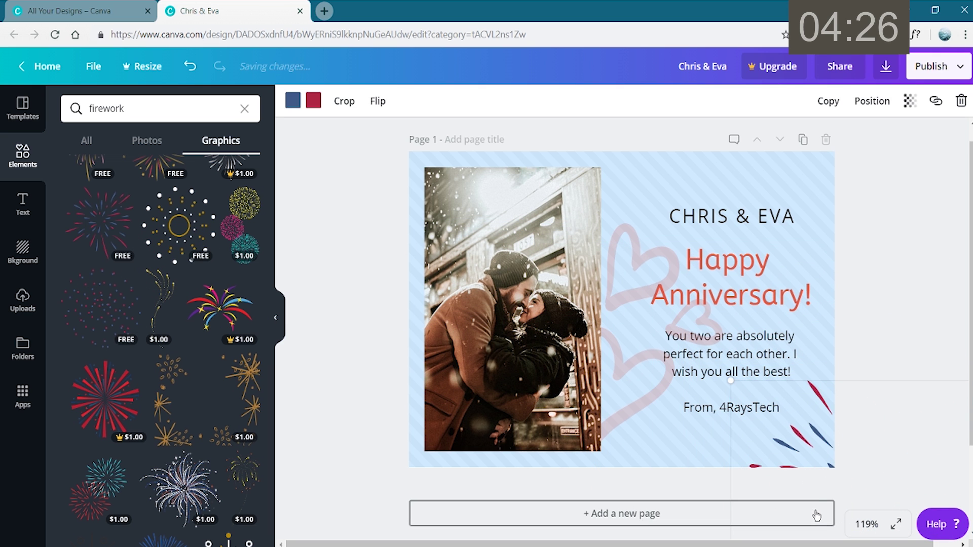
click(910, 102)
drag(876, 135, 830, 143)
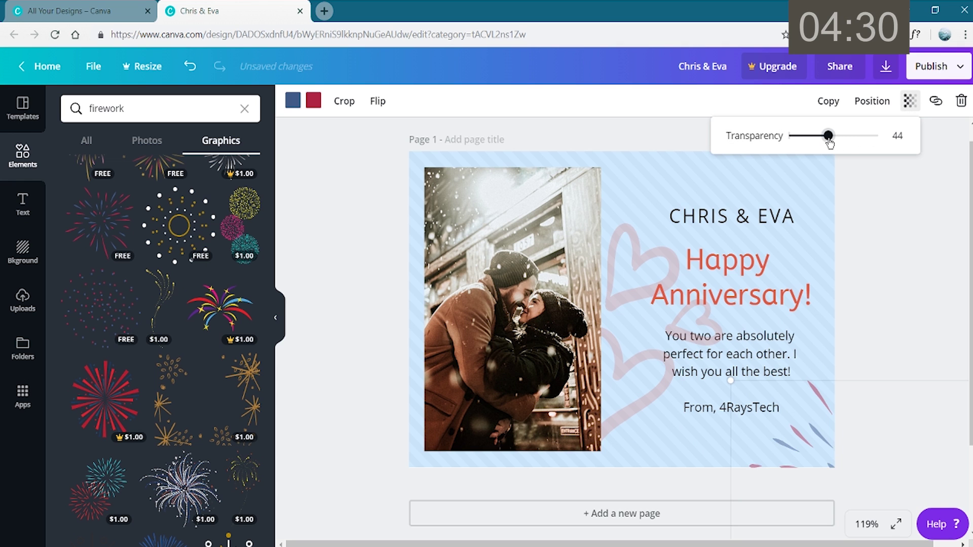
click(754, 272)
click(884, 268)
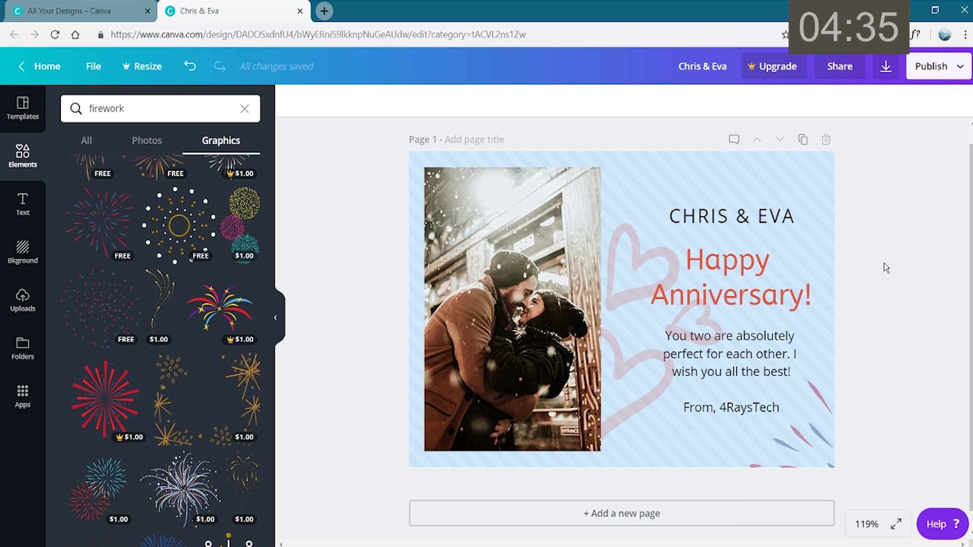
Step: Title the card's page 'Eva Chris Anniversary', correcting the misspelled ending
click(472, 139)
text(Eva Chris Ann)
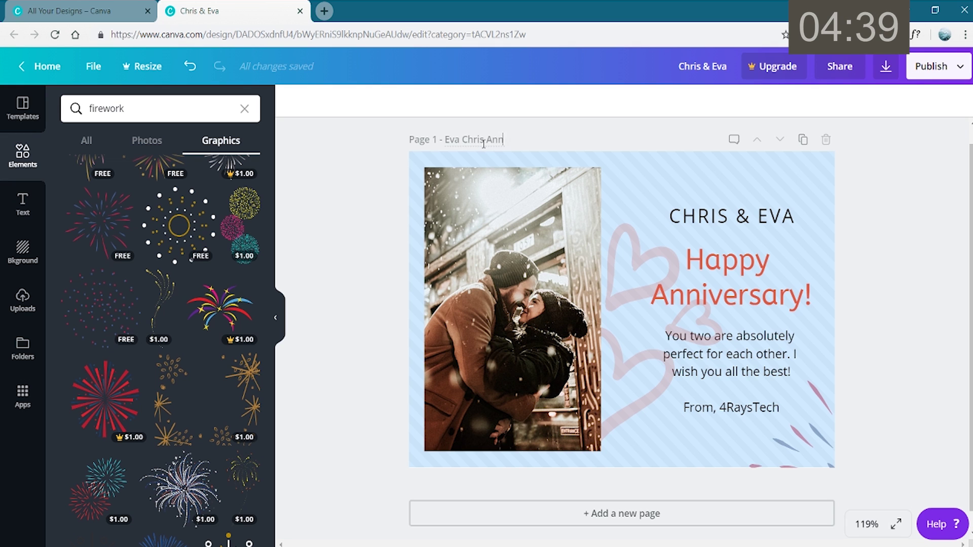
text(iver)
key(BackSpace)
key(BackSpace)
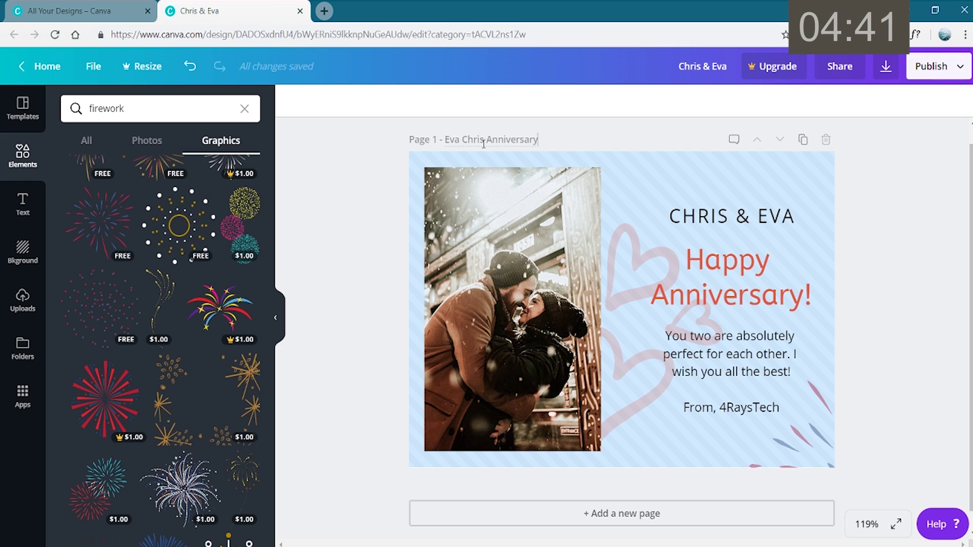
key(Return)
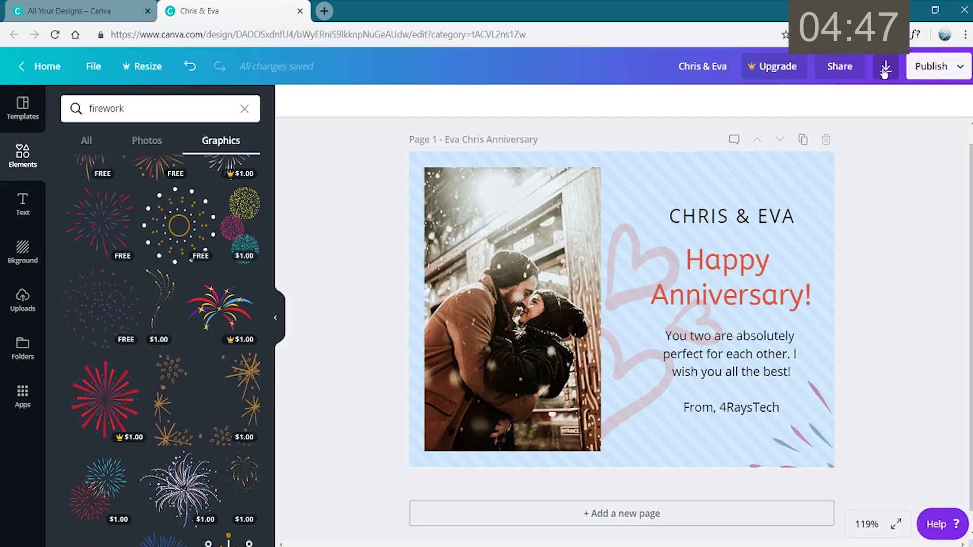
Step: Download the anniversary card with the 'PDF print' file type
click(886, 67)
click(907, 159)
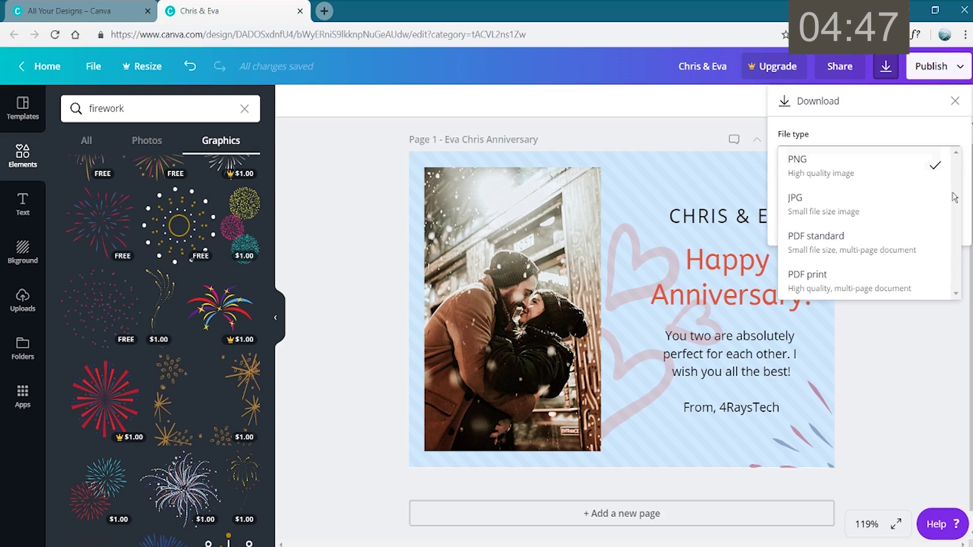
click(846, 284)
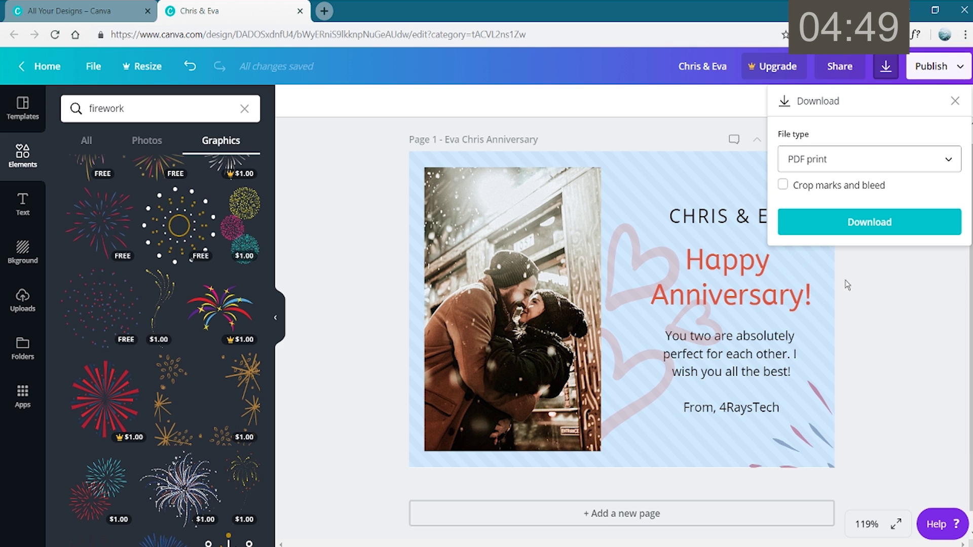
click(886, 226)
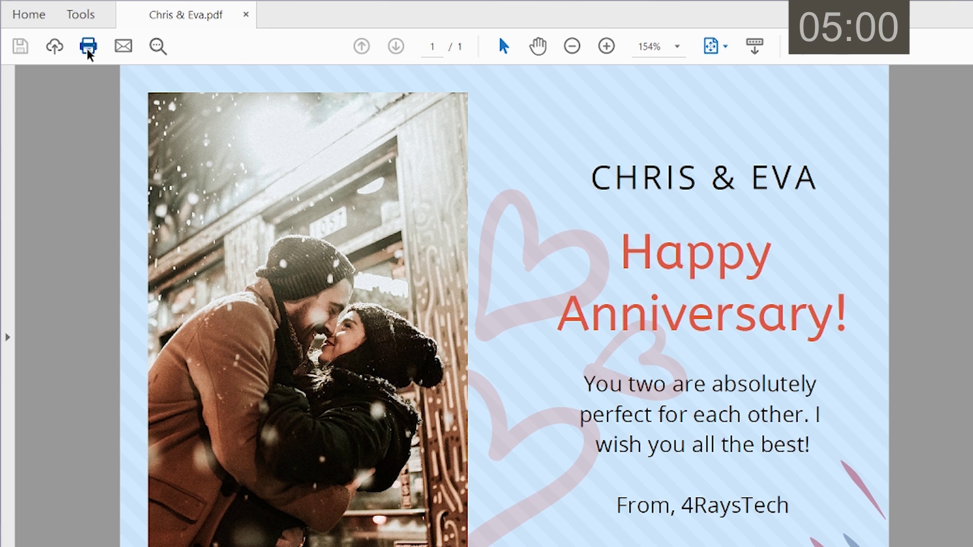
Step: Set printing to two pages per sheet, reversed horizontal order, portrait, auto-rotate on
click(89, 47)
click(236, 211)
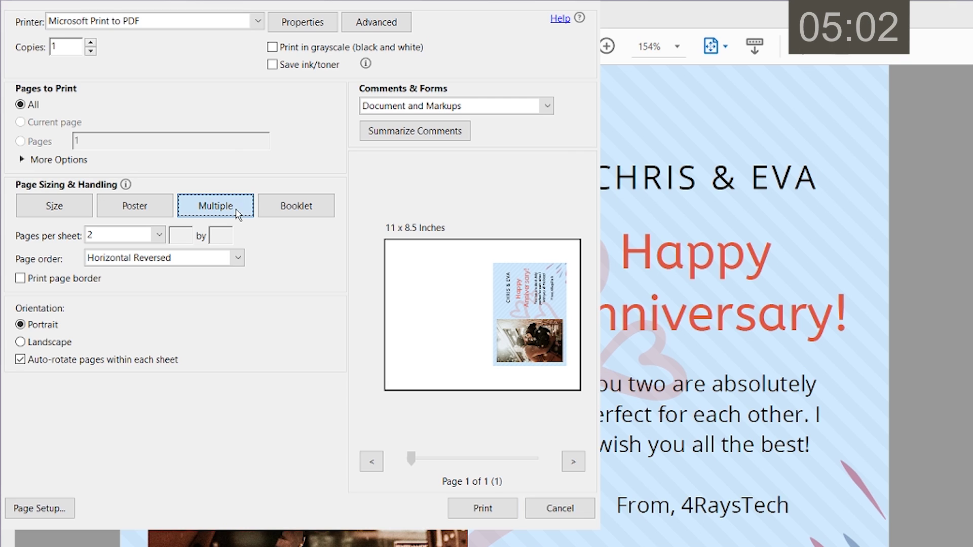
click(158, 238)
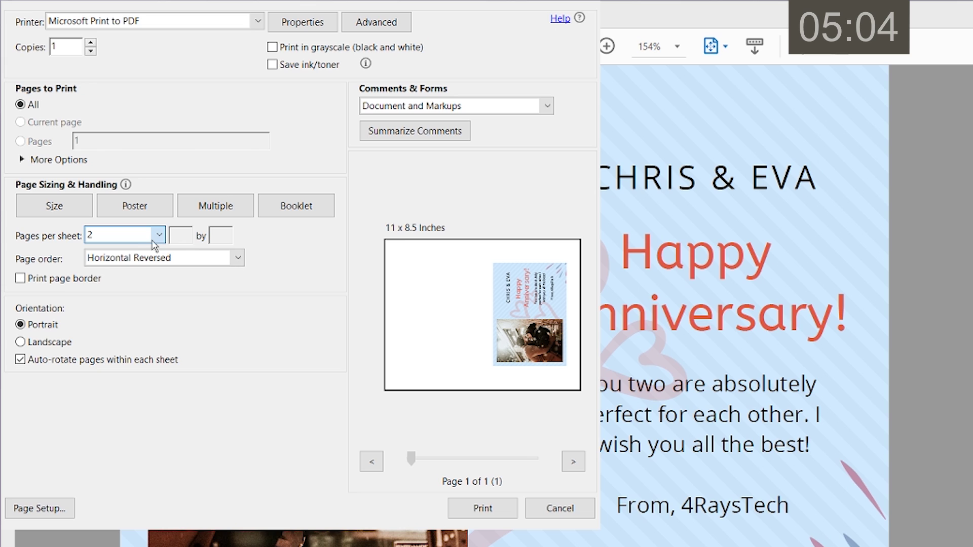
click(137, 259)
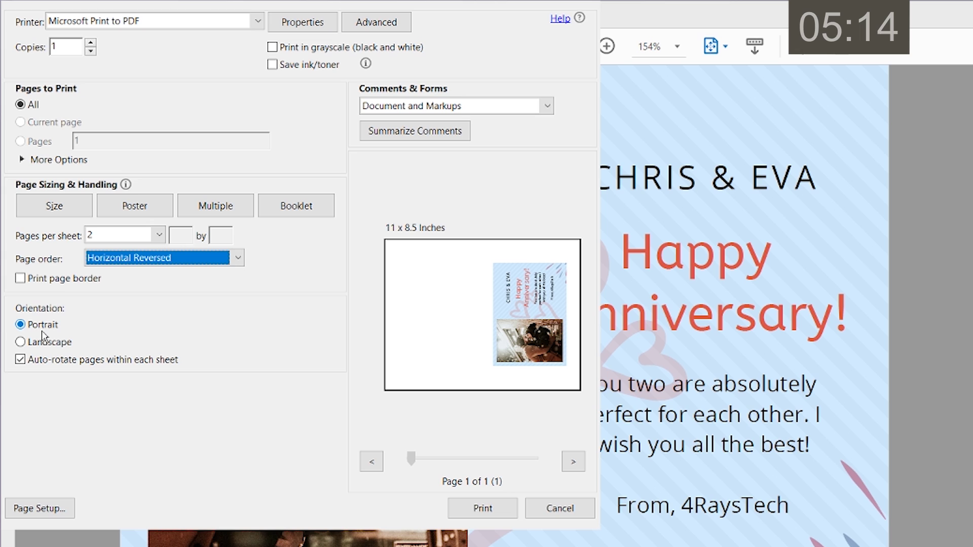
click(21, 325)
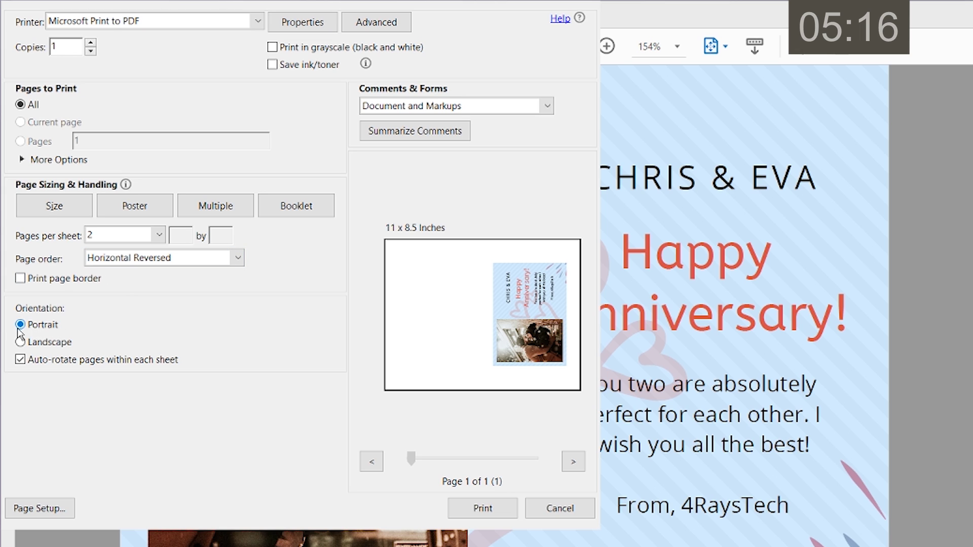
click(21, 360)
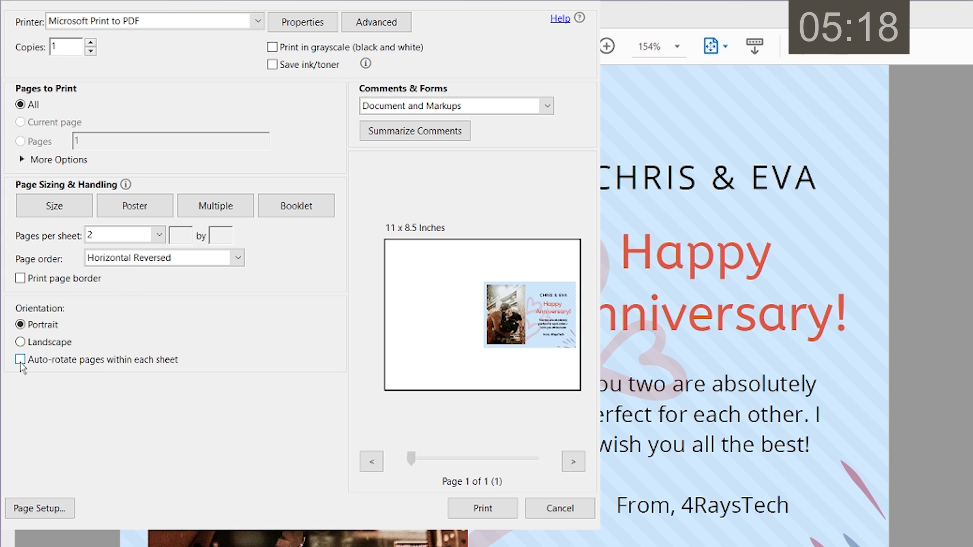
click(21, 359)
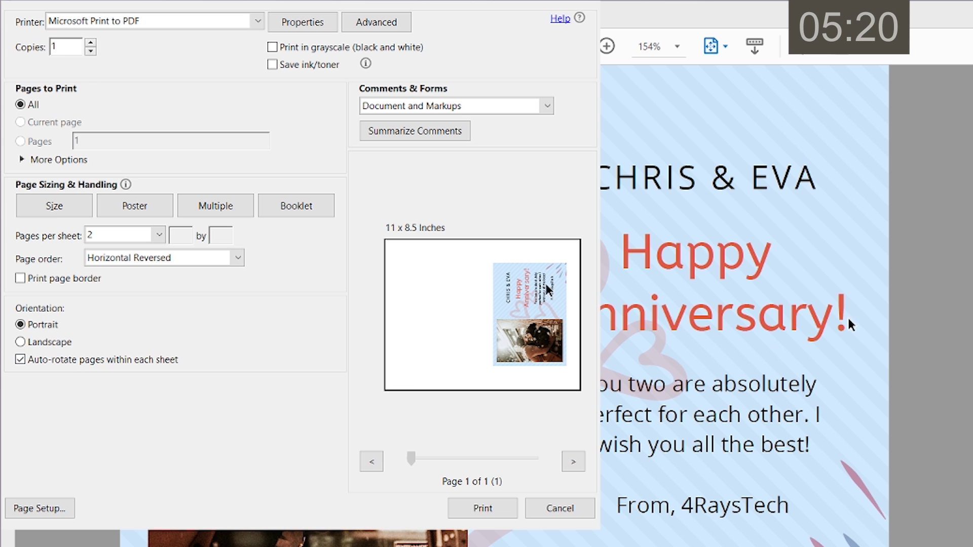